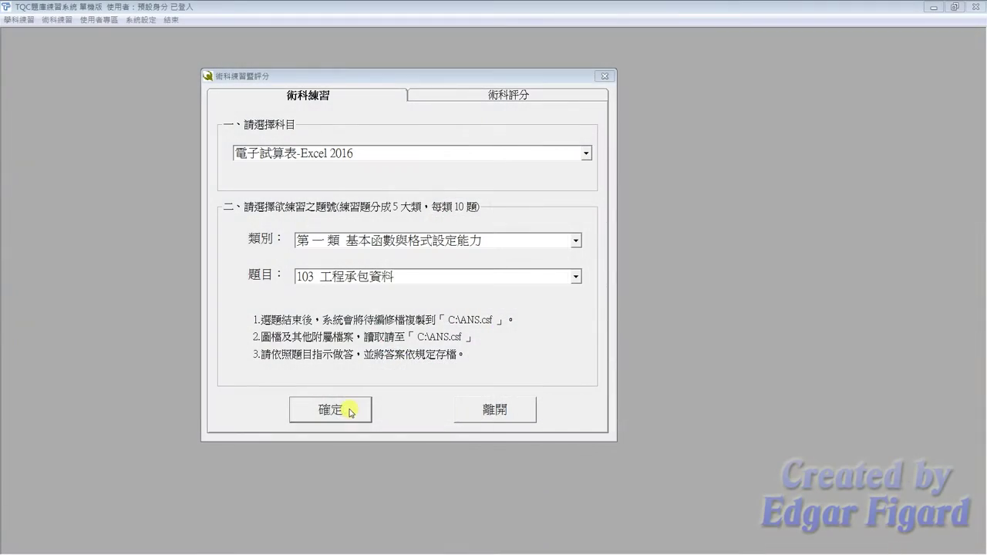
- Confirm the TQC practice prompts and open EXD01.xlsx from the C:\ANS.csf\EX01 folder
left_click(351, 412)
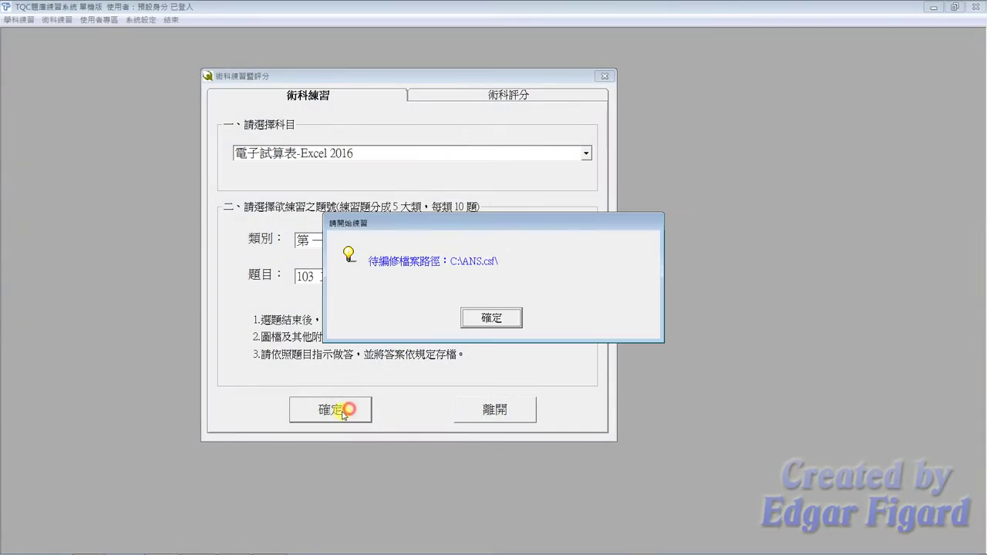
left_click(549, 320)
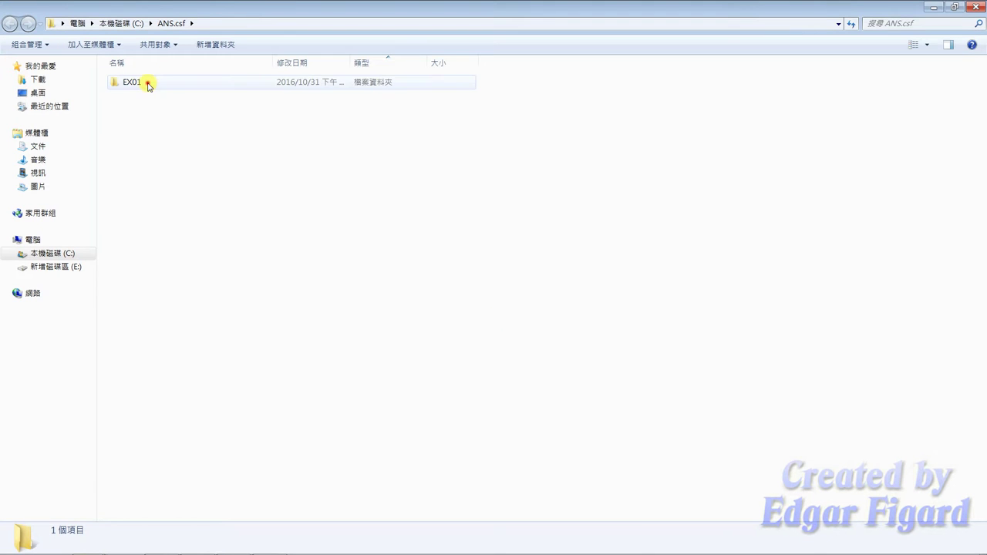
double_click(147, 82)
double_click(146, 82)
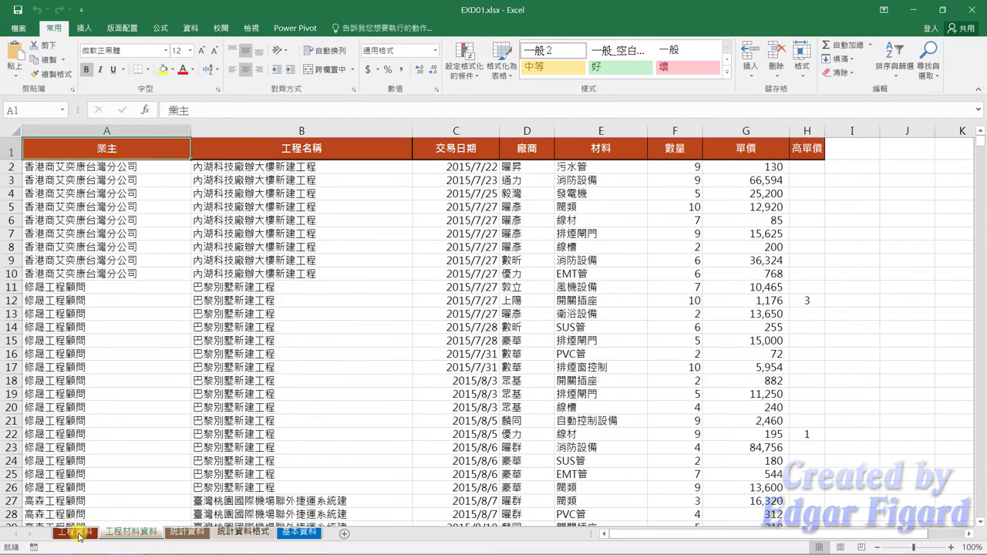
- On 工程資料, fill every blank cell with the value above it using =A2
left_click(78, 532)
left_click(129, 189)
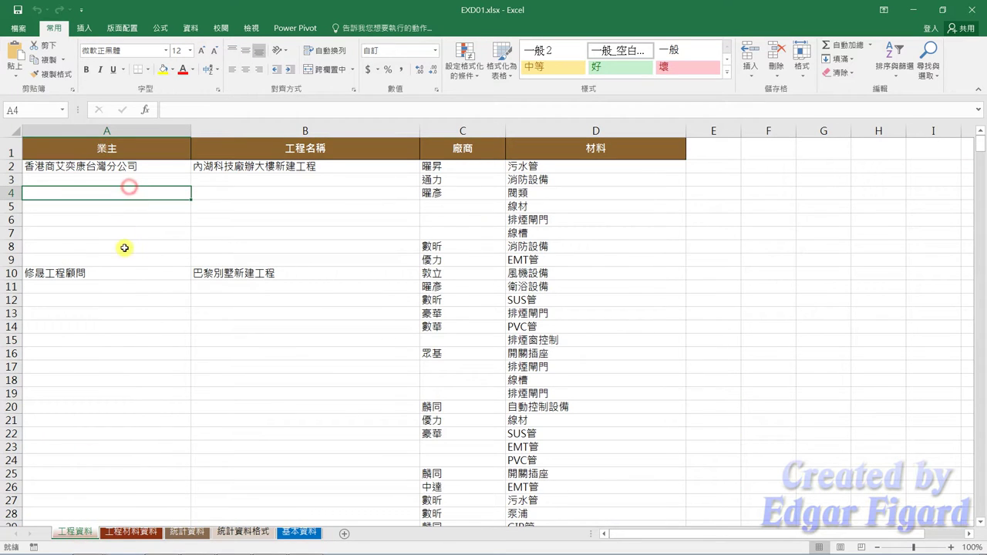
key("ctrl+g")
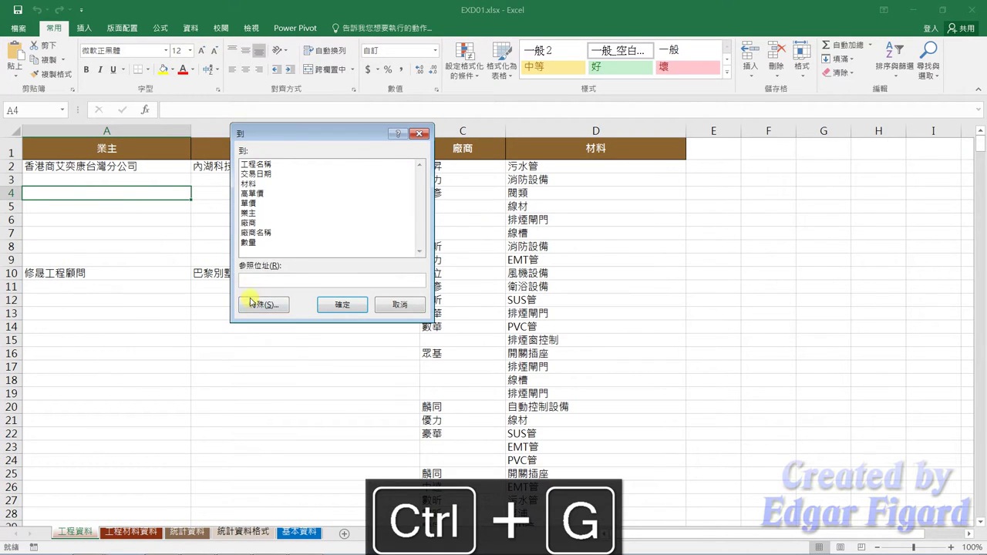
left_click(252, 303)
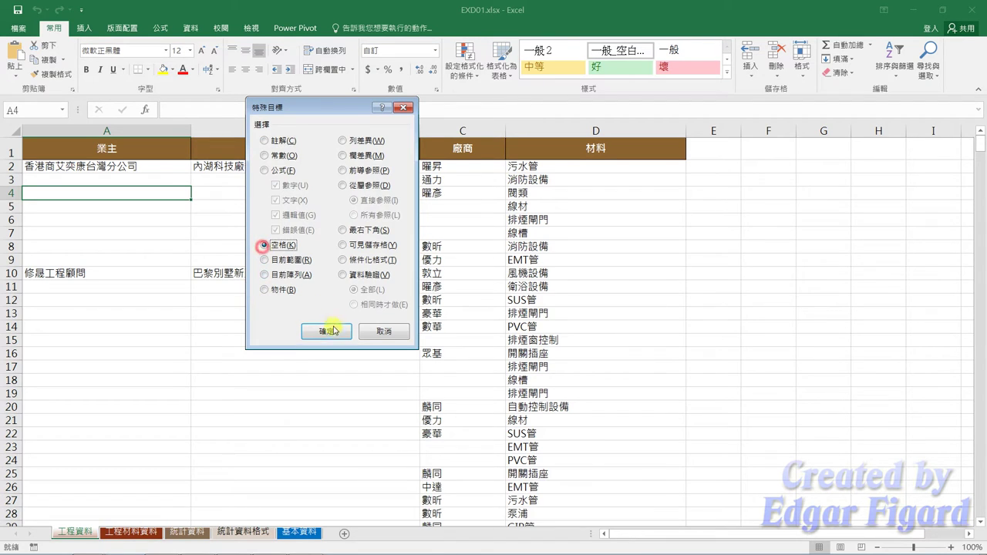
left_click(333, 330)
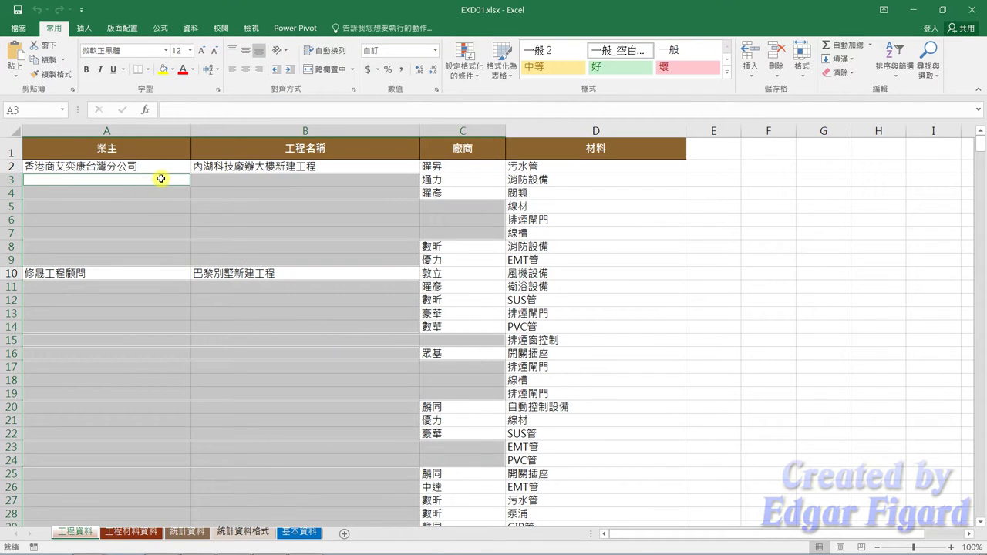
type("=")
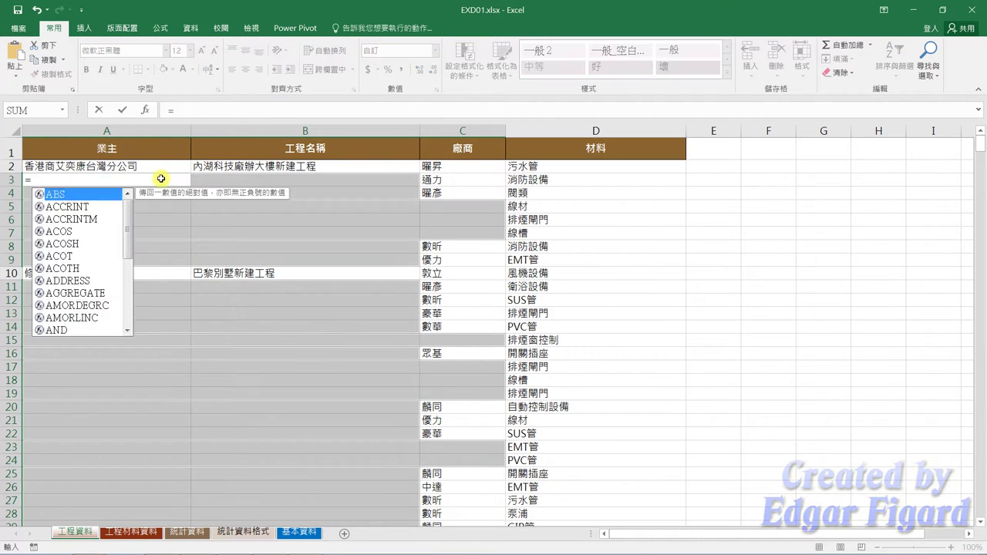
type("A2")
key("ctrl+Return")
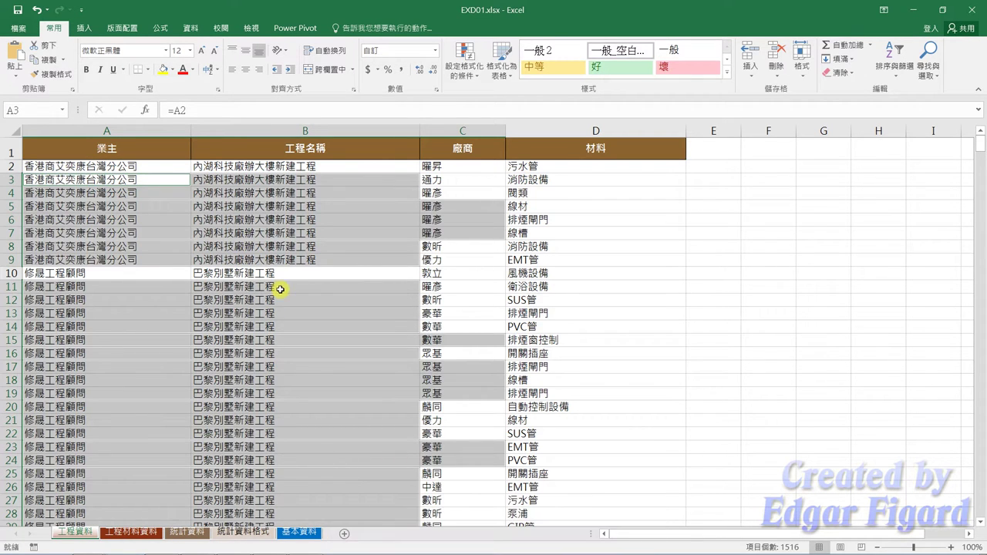
left_click(303, 248)
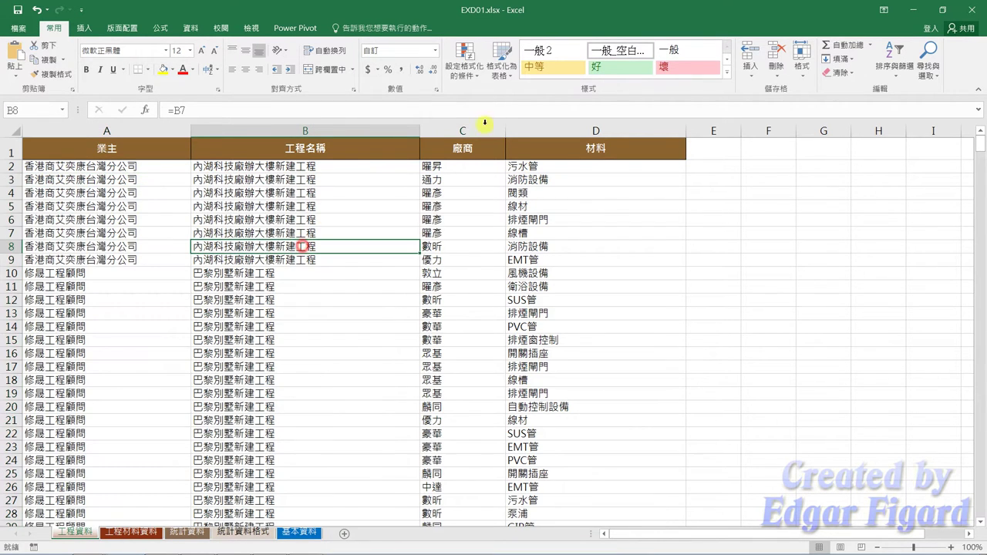
- Remove duplicate rows across all four columns of the 工程資料 data
left_click(189, 28)
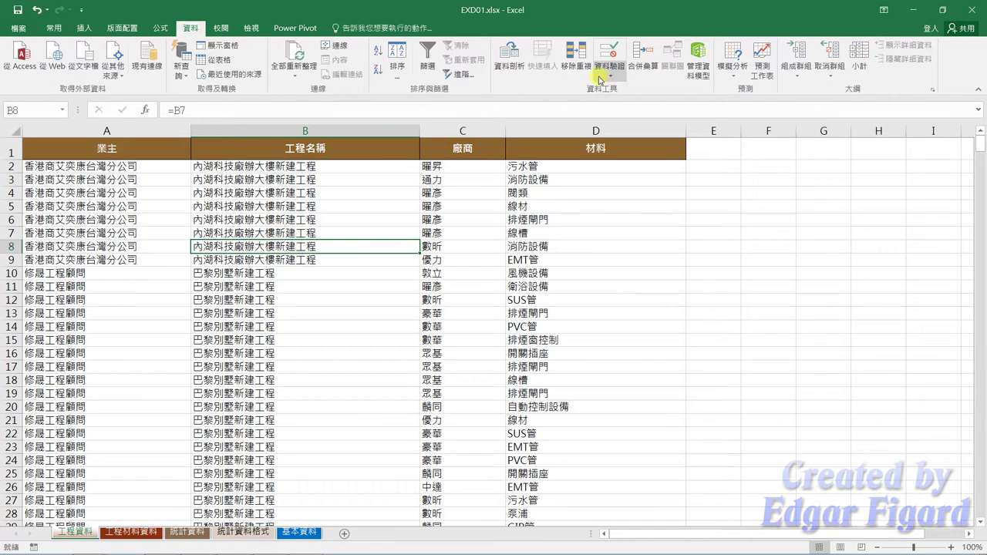
left_click(575, 60)
left_click(357, 307)
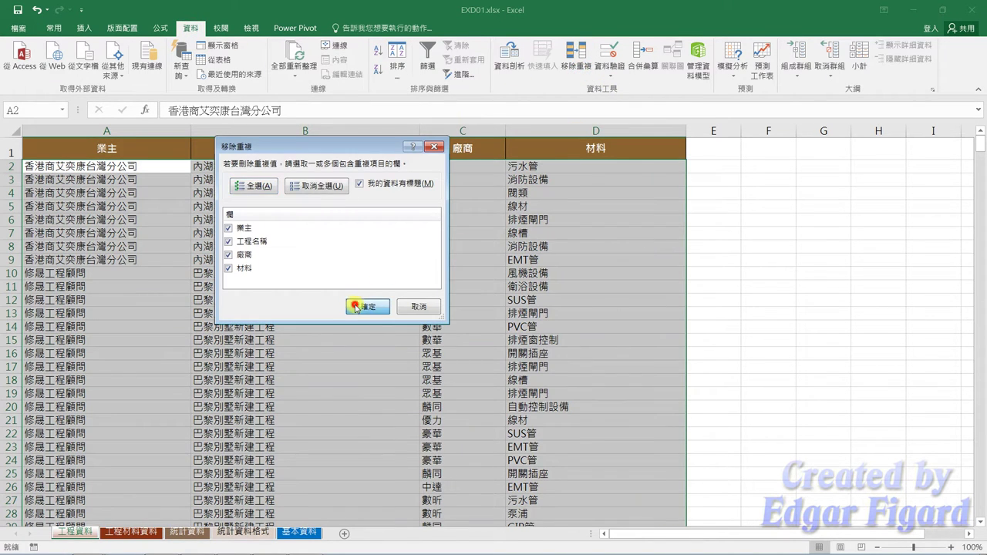
left_click(480, 316)
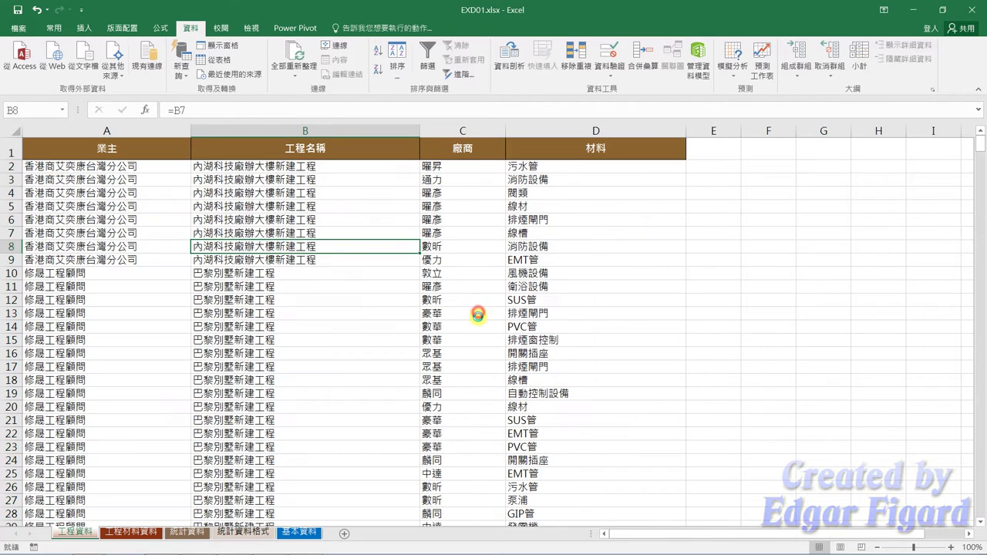
- Select A2:H971 on 工程材料資料 and start a formula-based conditional formatting rule
left_click(152, 528)
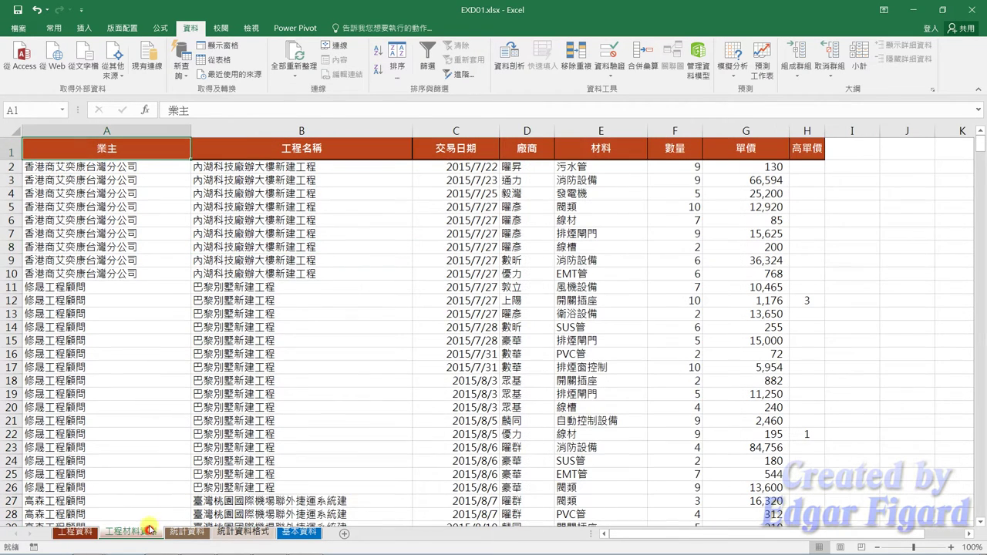
left_click(170, 169)
left_click_drag(170, 169, 817, 170)
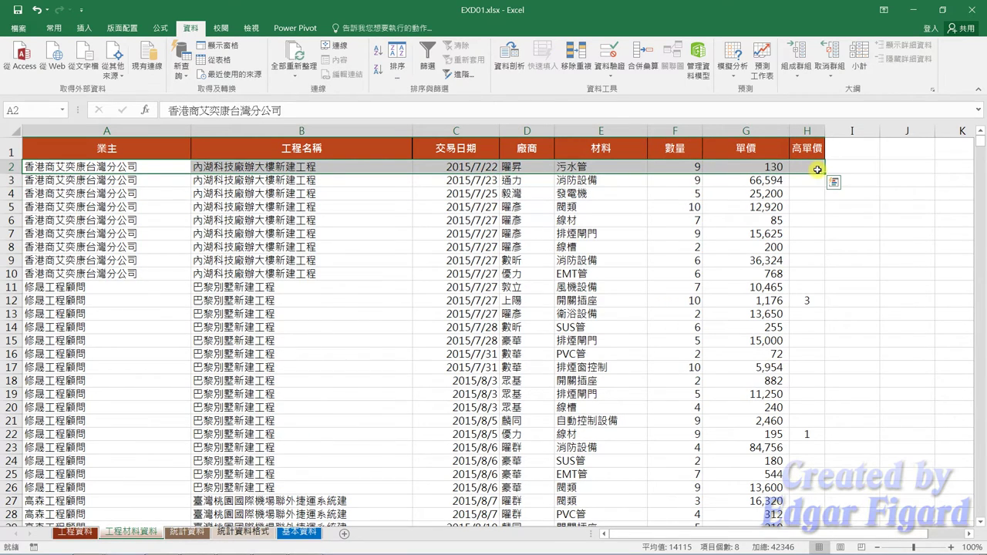
key("ctrl+shift+Down")
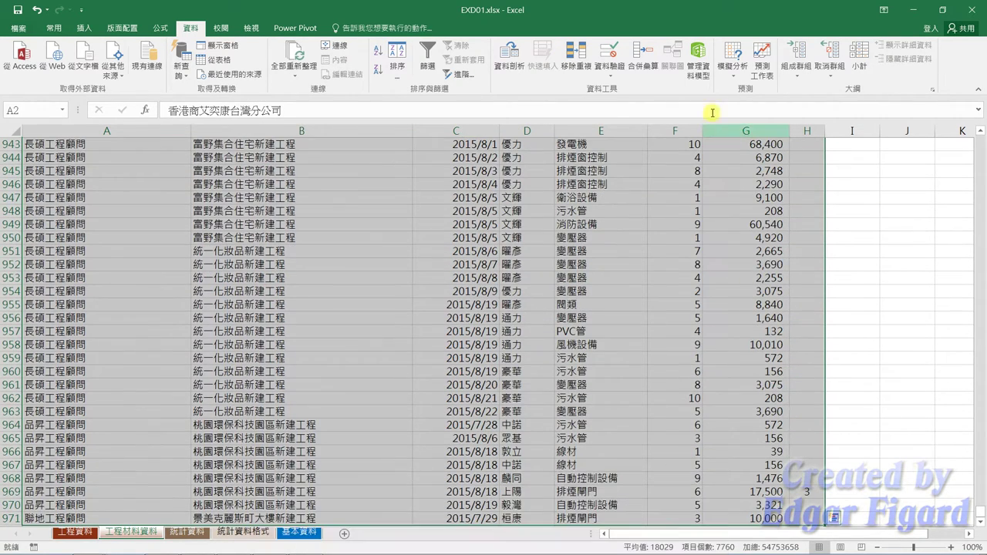
left_click(56, 30)
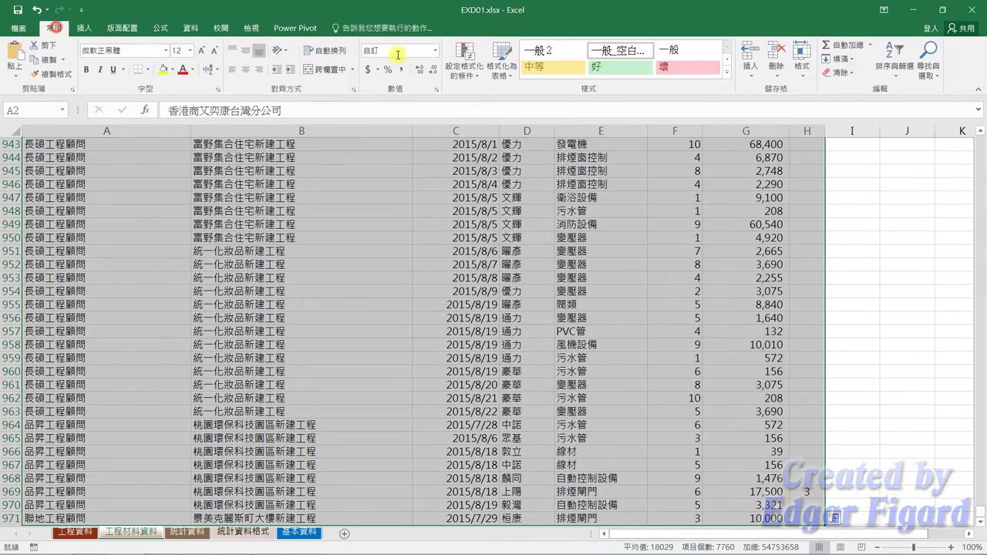
left_click(463, 68)
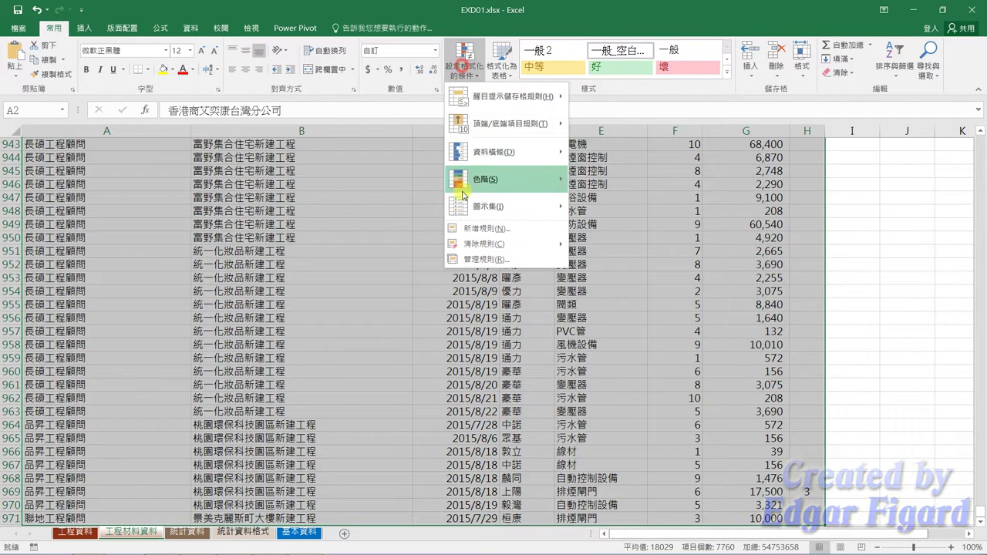
left_click(460, 230)
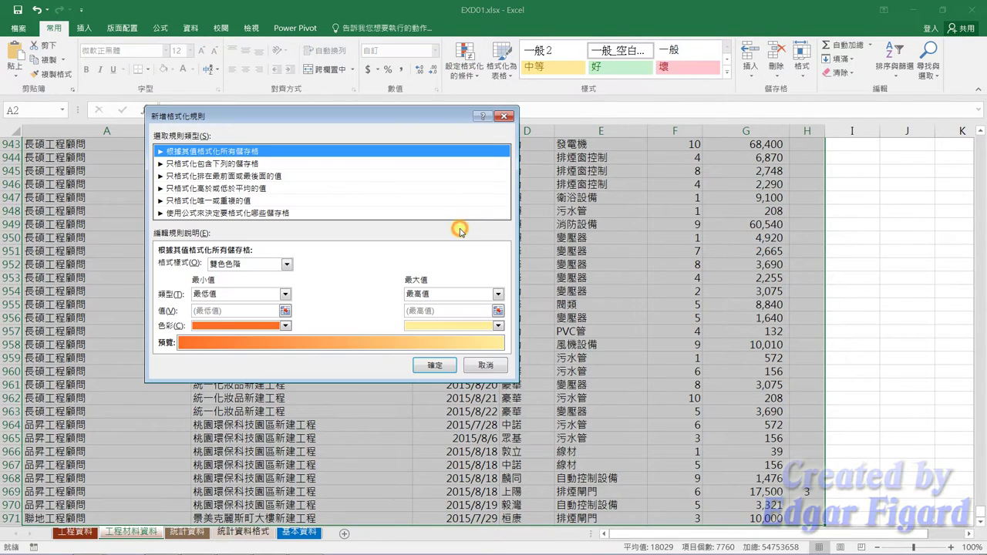
left_click(300, 215)
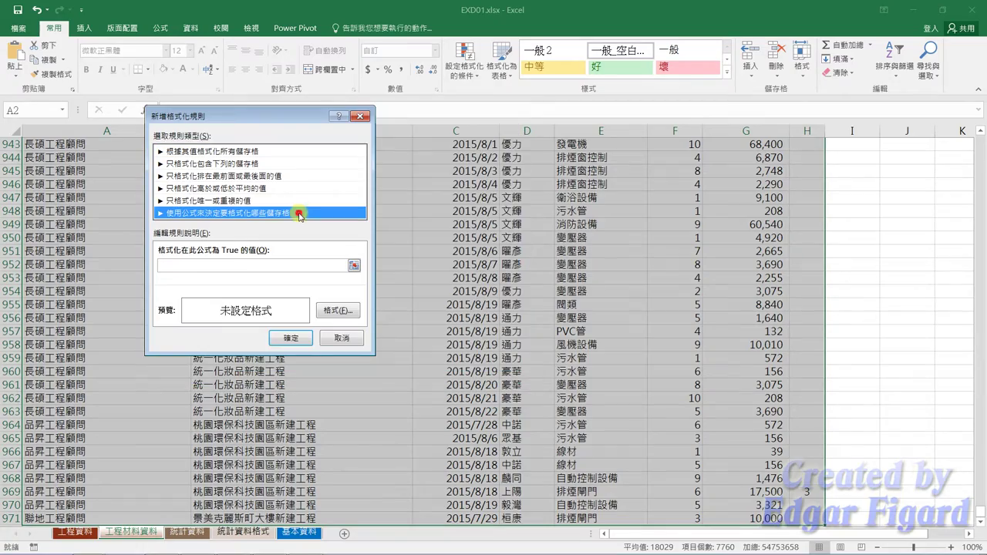
left_click(257, 266)
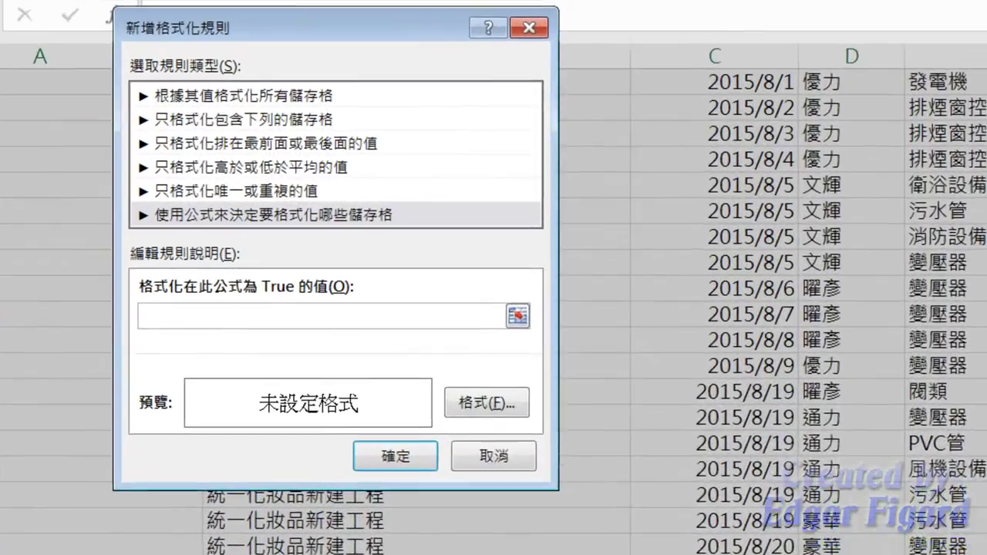
- Copy =$H2<>"" from the 102公式 notes in Notepad, then minimize Notepad
left_click_drag(273, 161, 180, 161)
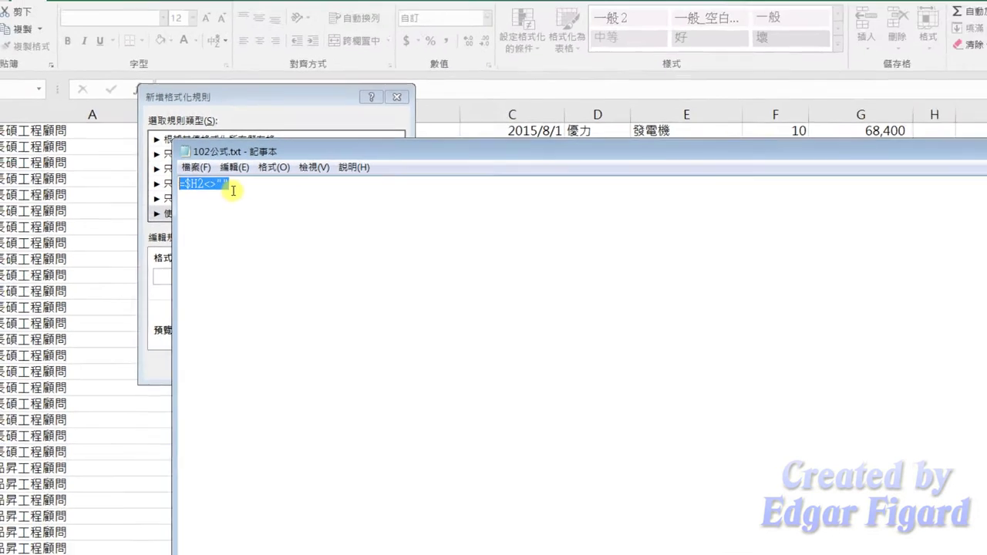
key("ctrl+c")
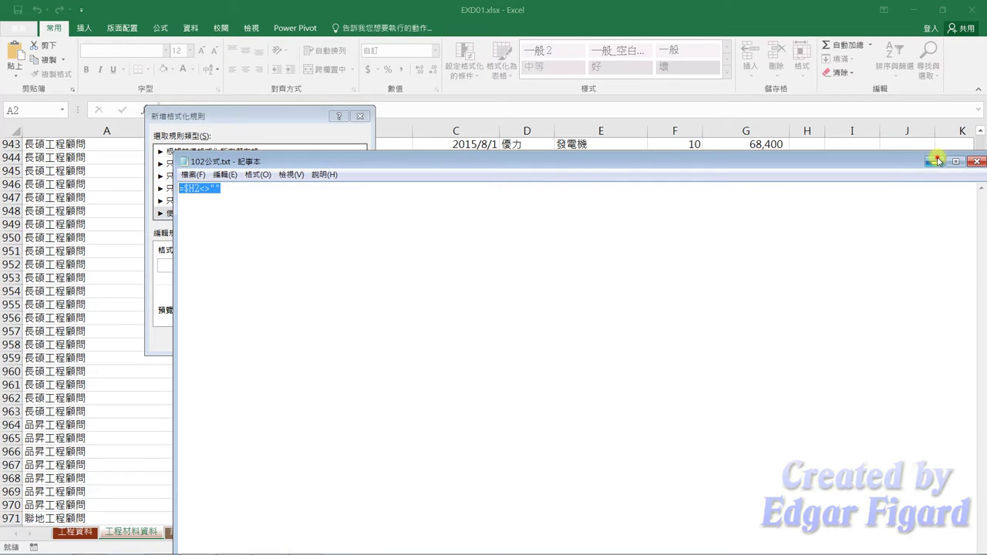
left_click(937, 161)
- Use =$H2<>"" as the rule formula, formatting matching rows bold brown on a light fill
key("ctrl+v")
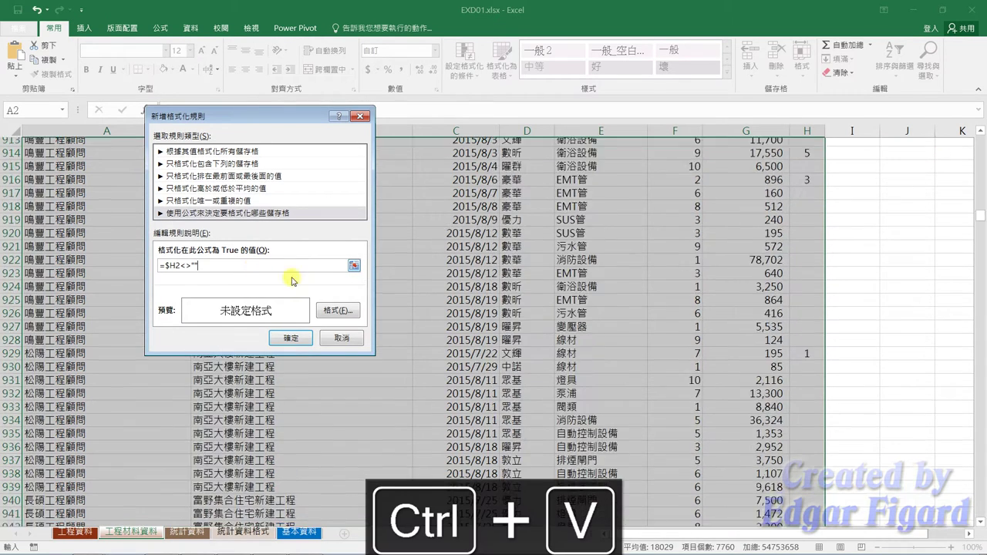
left_click(331, 310)
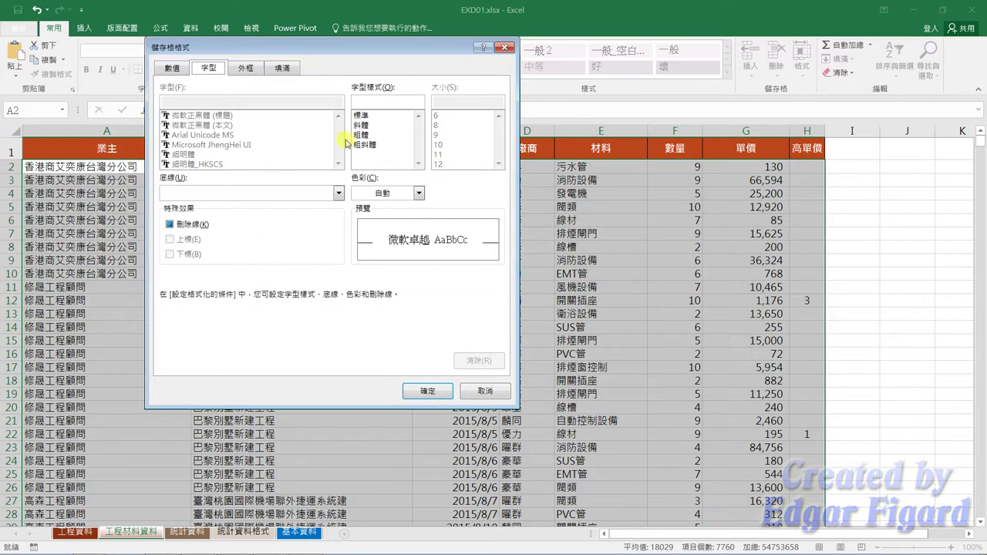
left_click(360, 134)
left_click(362, 193)
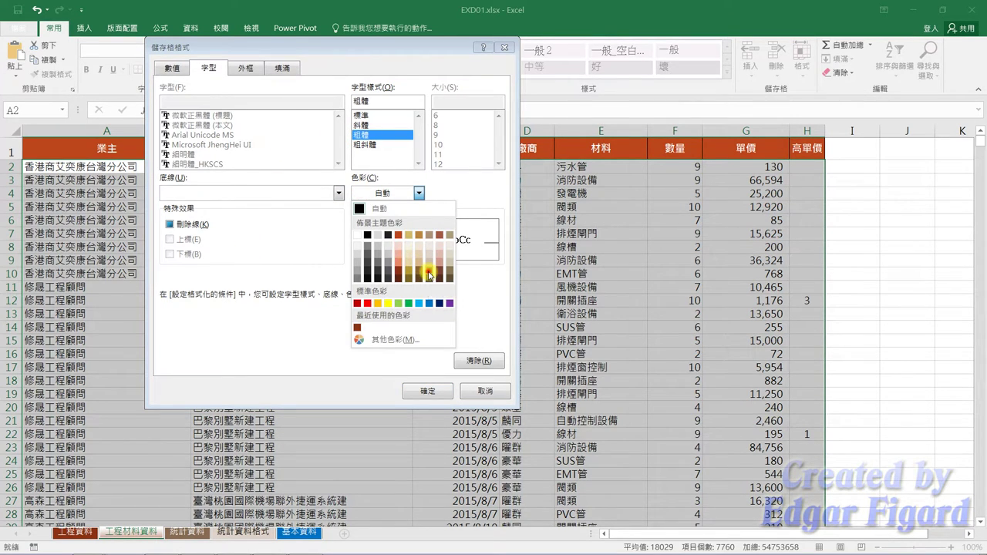
left_click(430, 275)
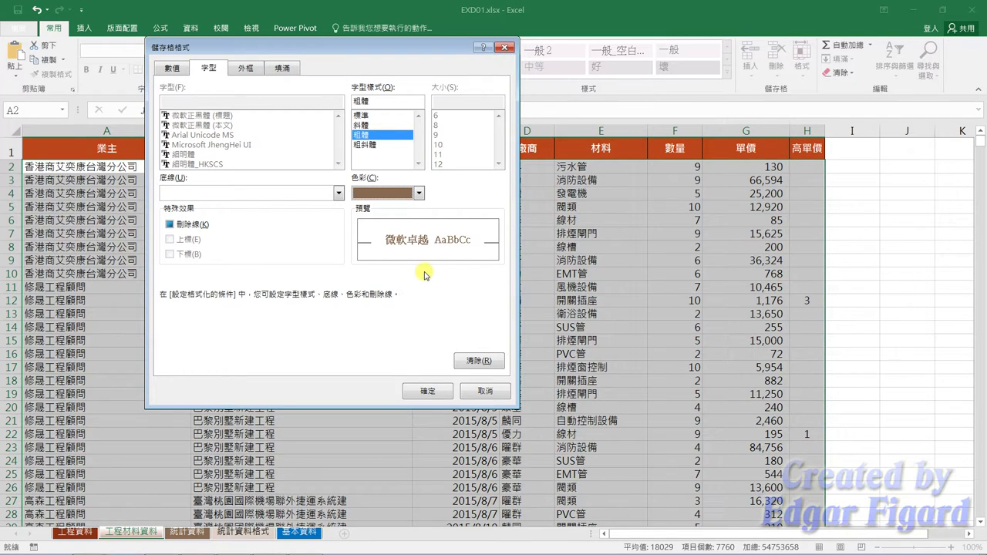
left_click(283, 68)
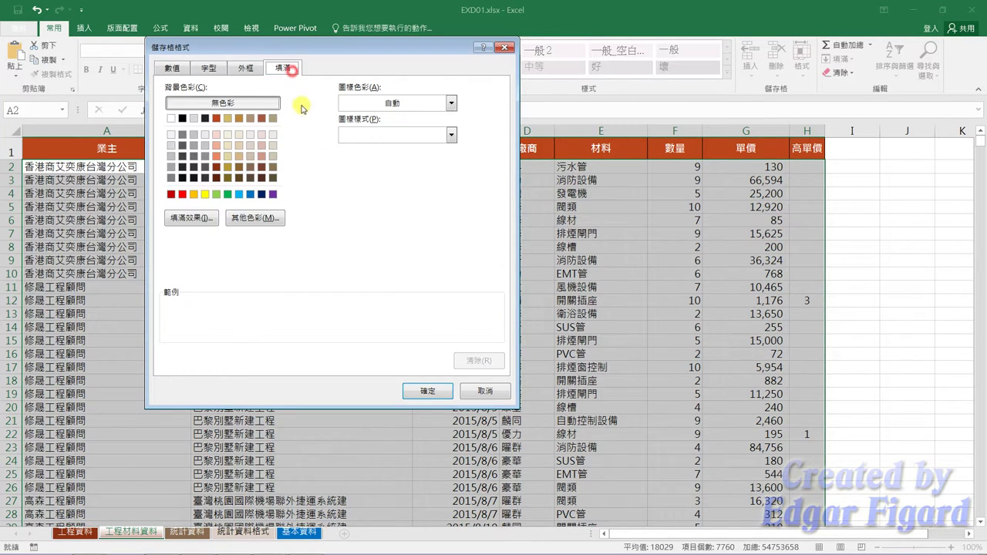
left_click(250, 136)
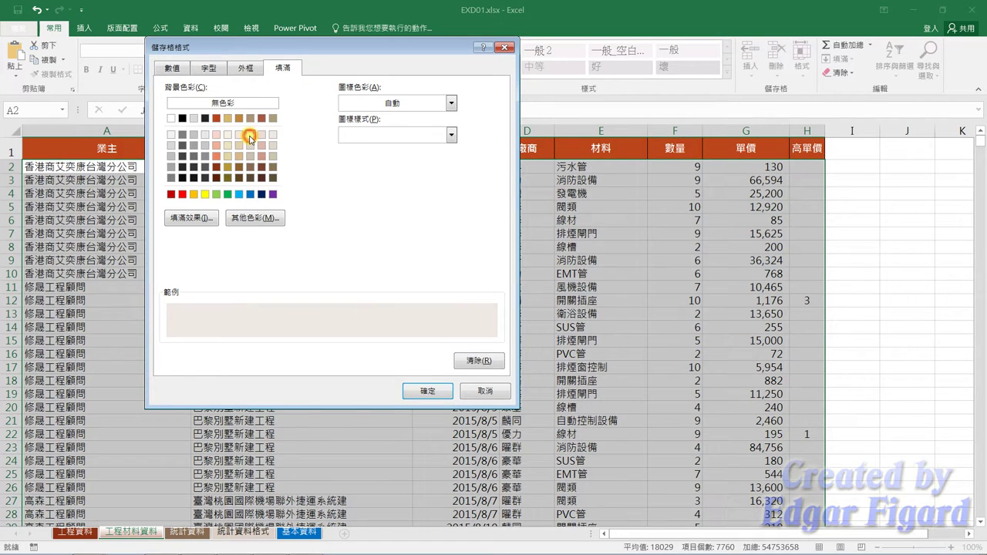
left_click(428, 392)
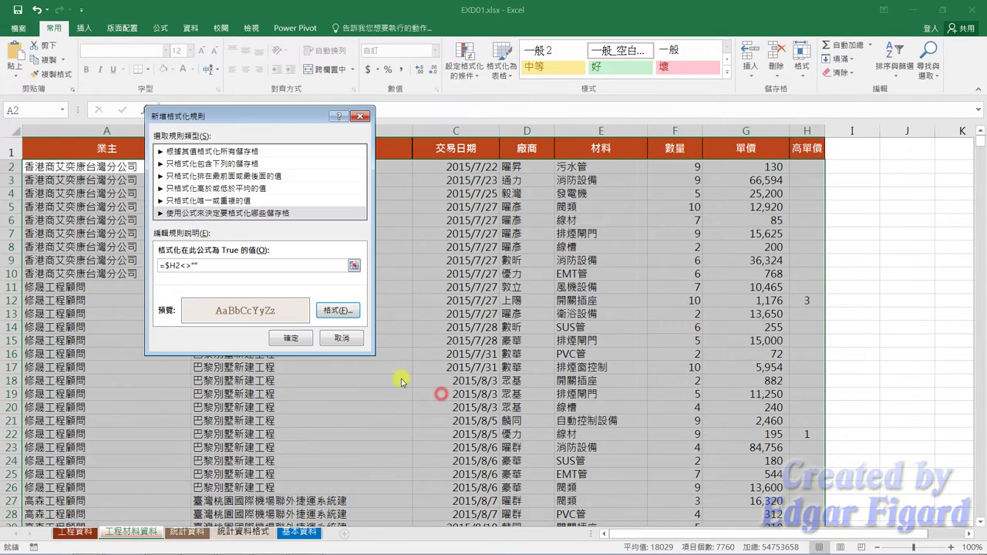
left_click(299, 340)
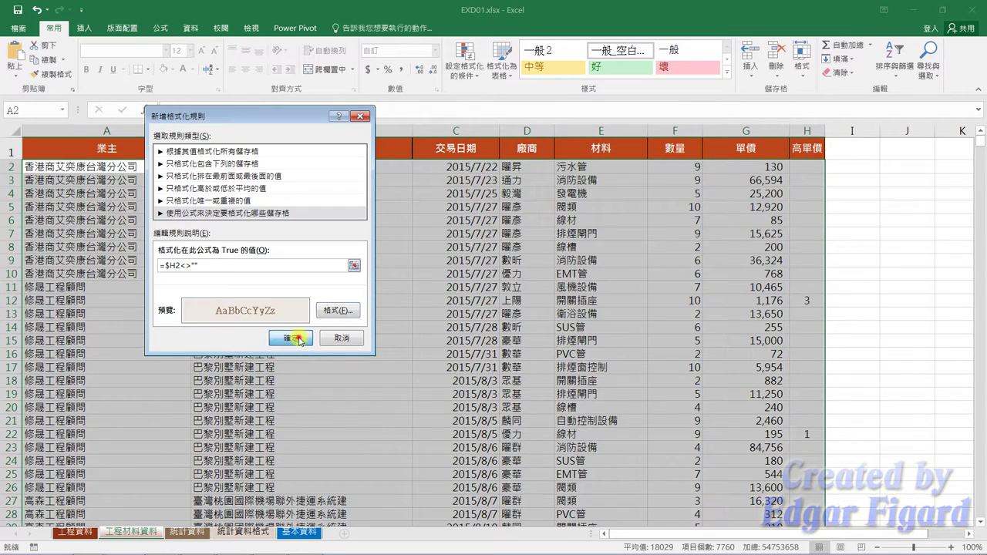
- Select the 48 project names in column E of the 基本資料 sheet
left_click(187, 532)
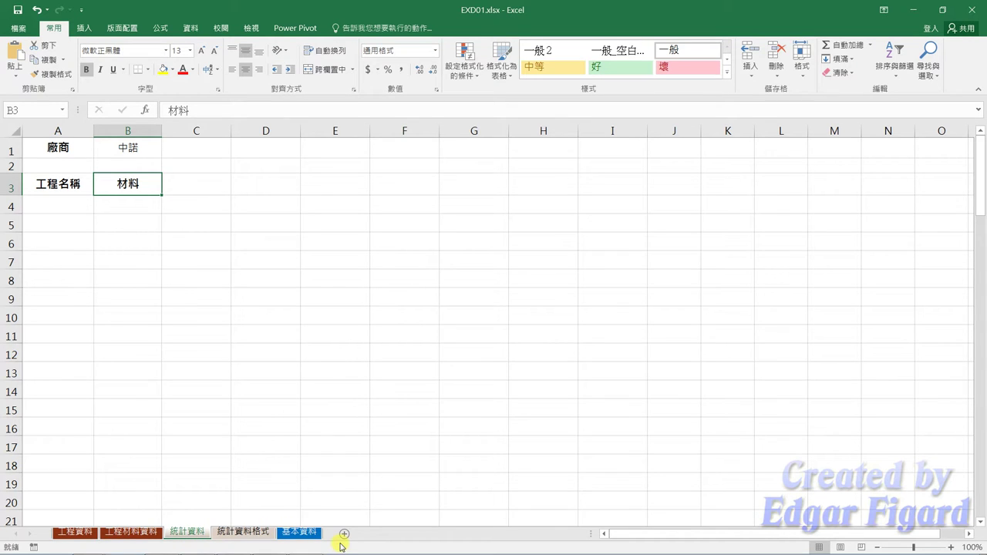
left_click(297, 533)
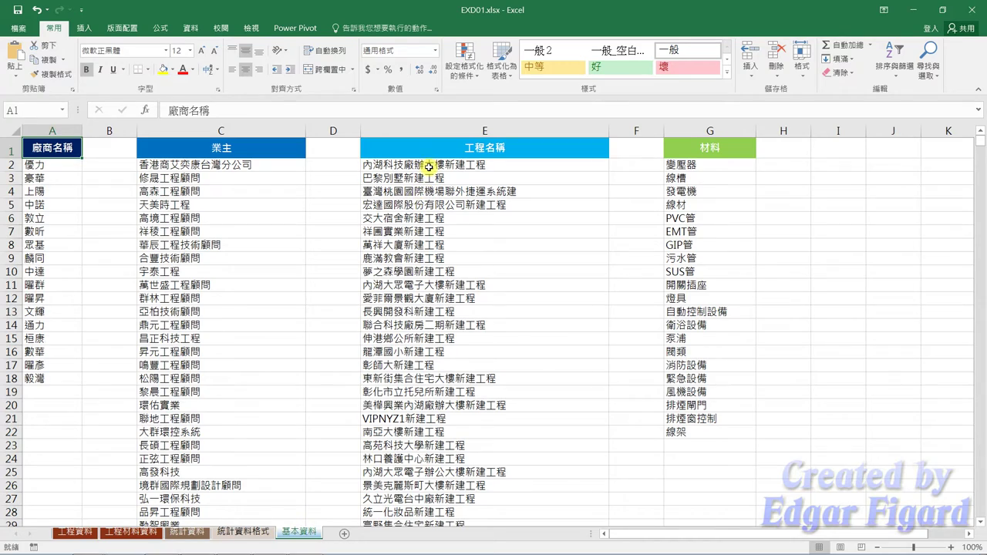
left_click_drag(428, 167, 431, 513)
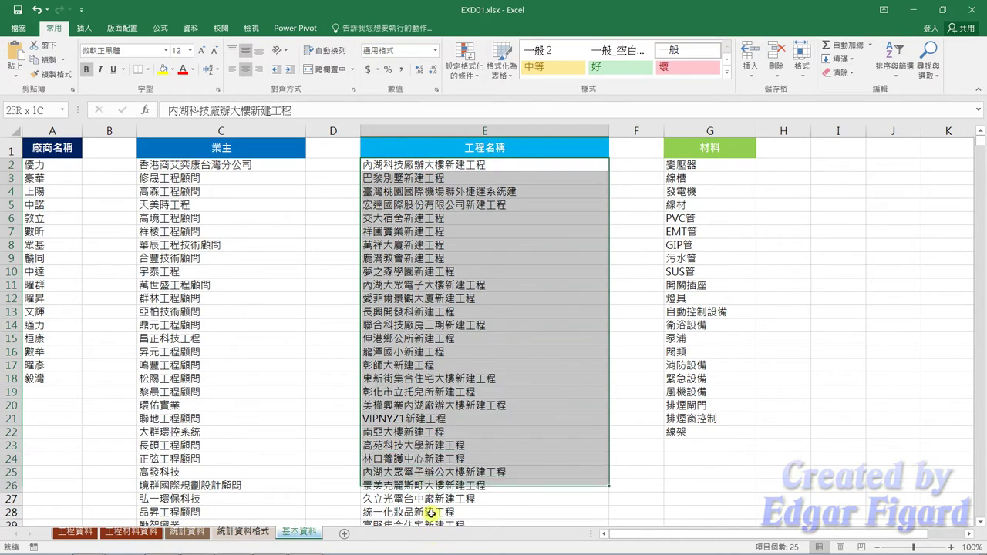
left_click_drag(432, 513, 430, 552)
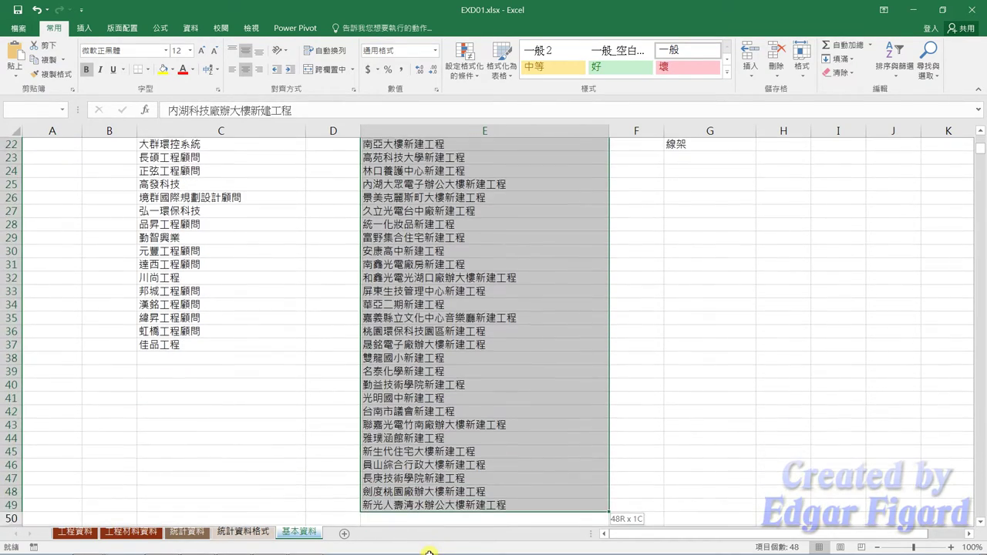
scroll(468, 330, "up", 6)
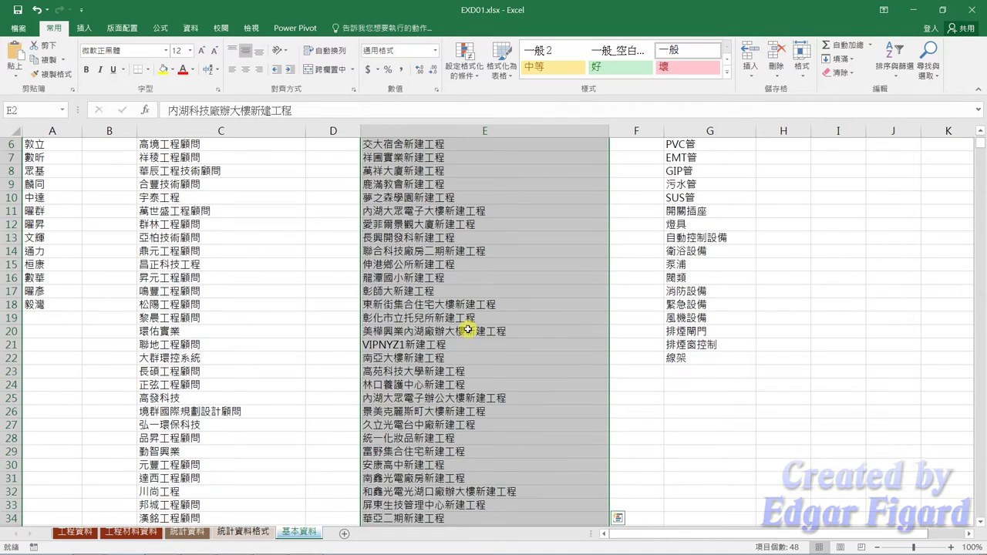
scroll(468, 329, "up", 2)
- Insert an empty column A on the 統計資料 sheet
left_click(204, 536)
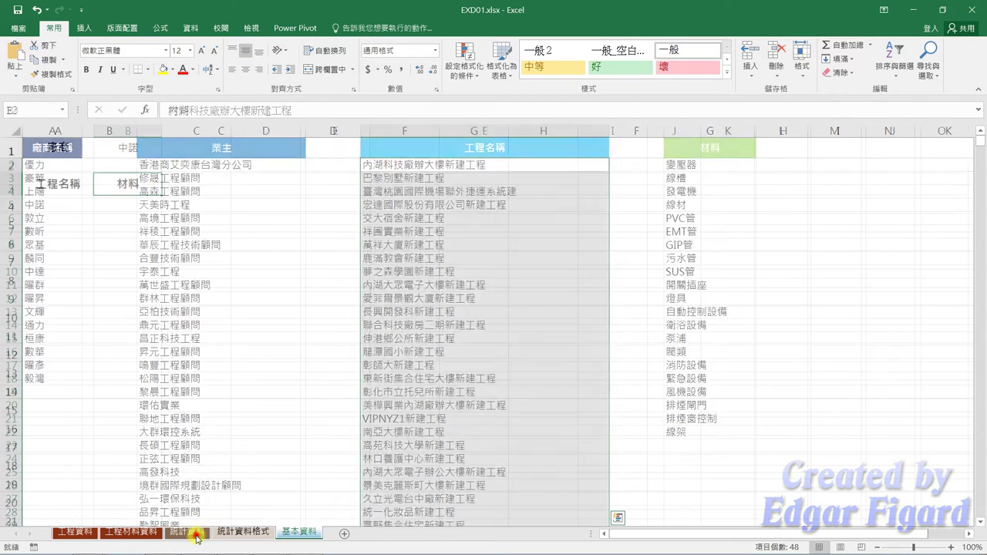
right_click(75, 130)
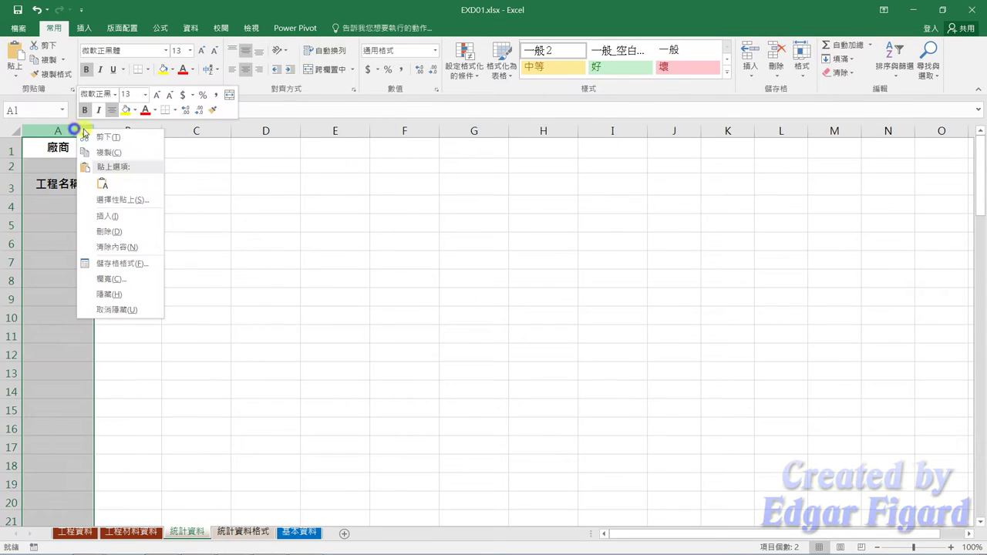
left_click(141, 224)
left_click(57, 206)
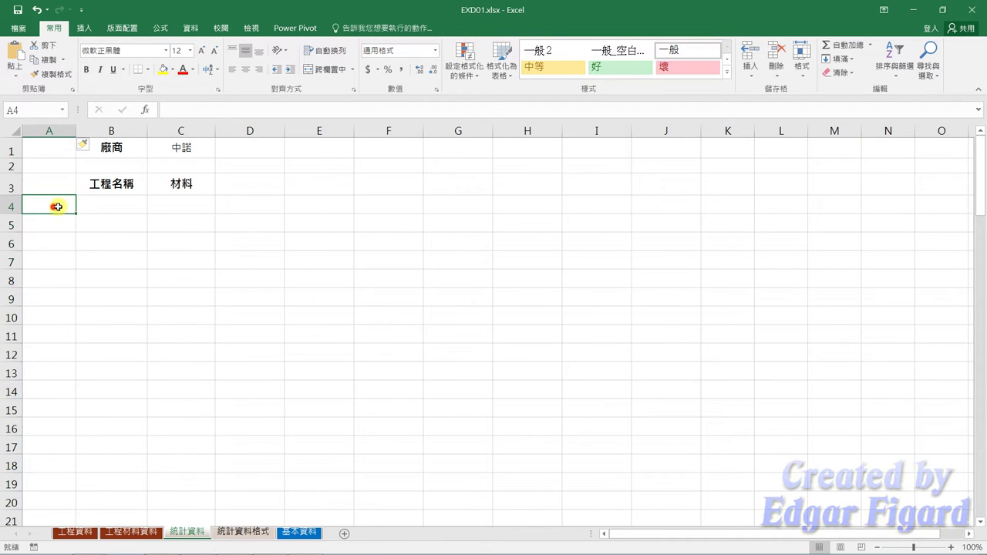
left_click(132, 213)
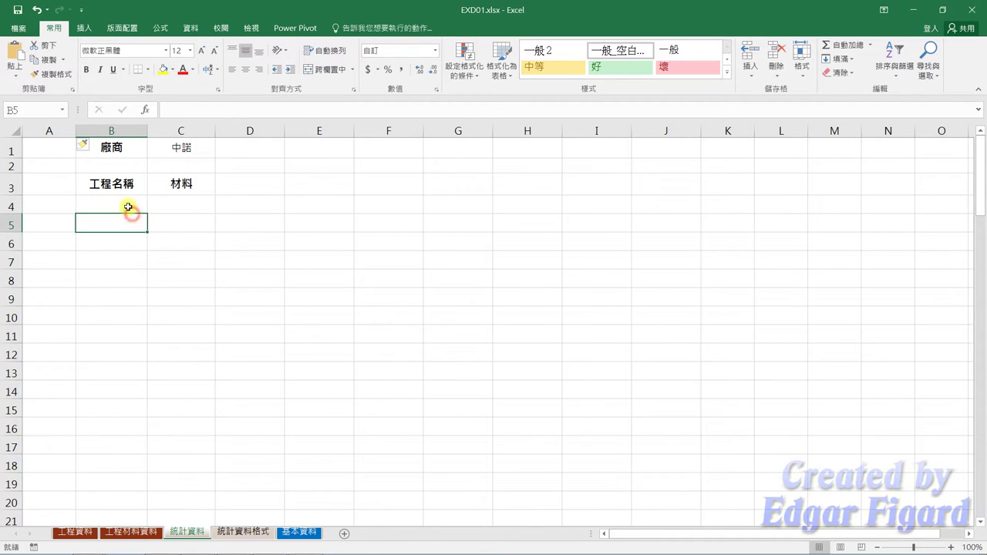
left_click(306, 534)
- Copy the project names and paste them as values only at B4 of 統計資料
key("ctrl+c")
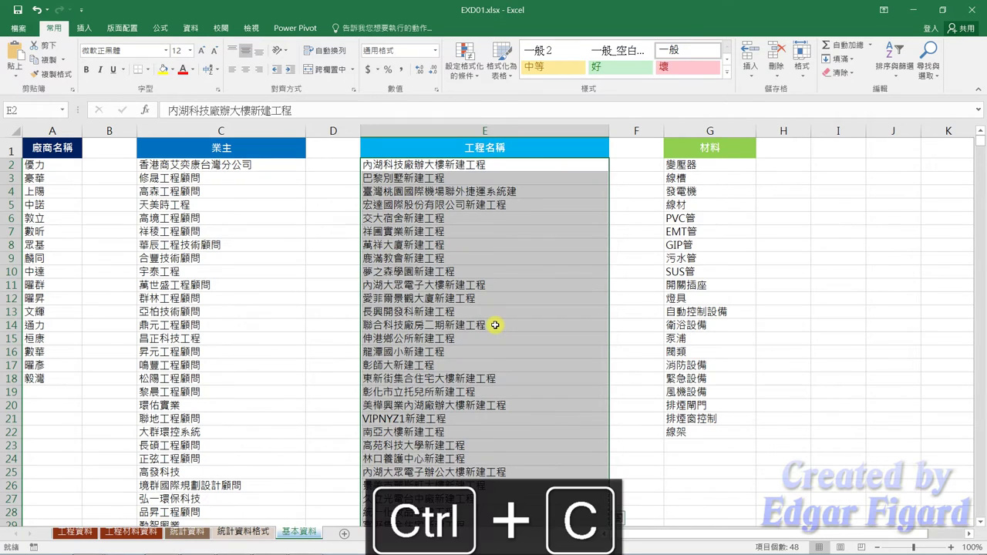
left_click(187, 532)
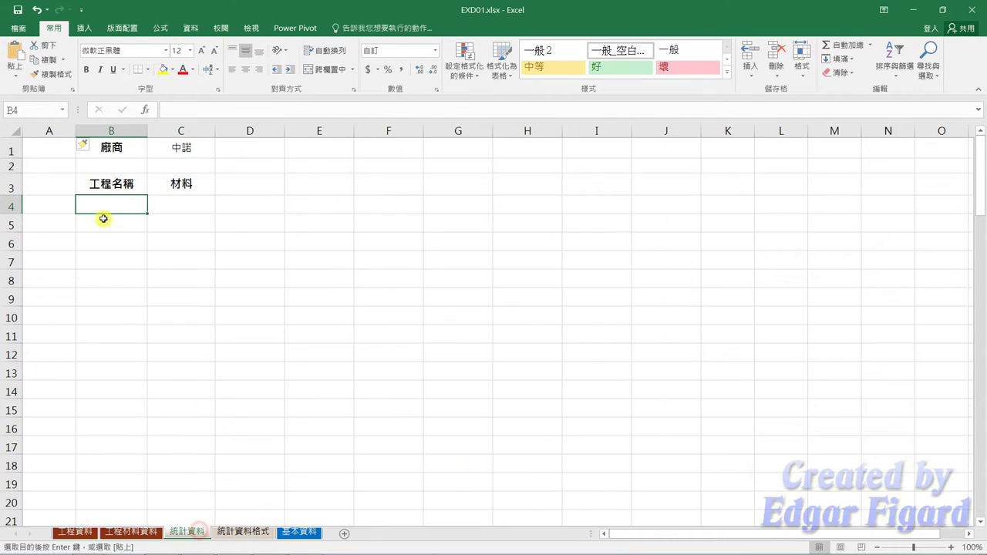
right_click(99, 205)
left_click(139, 275)
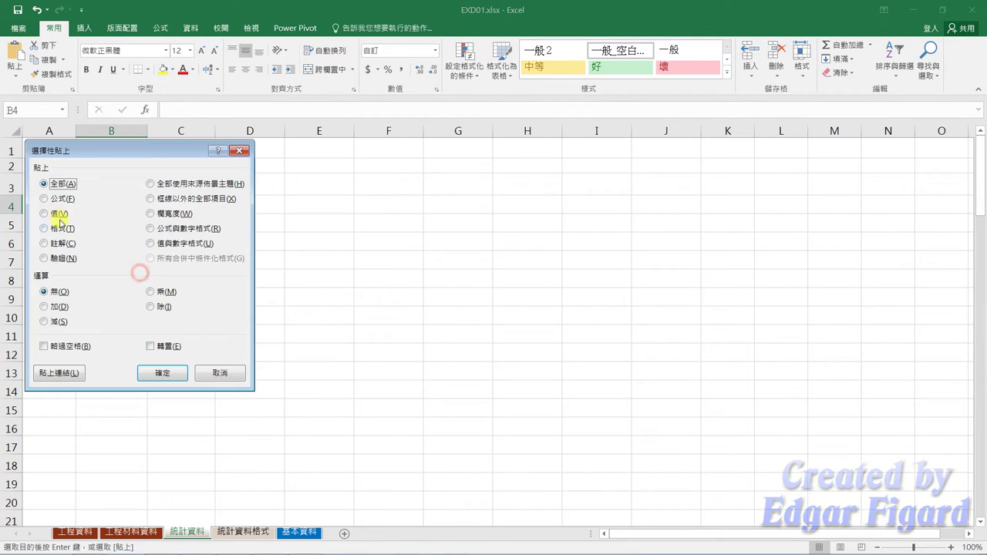
left_click(56, 215)
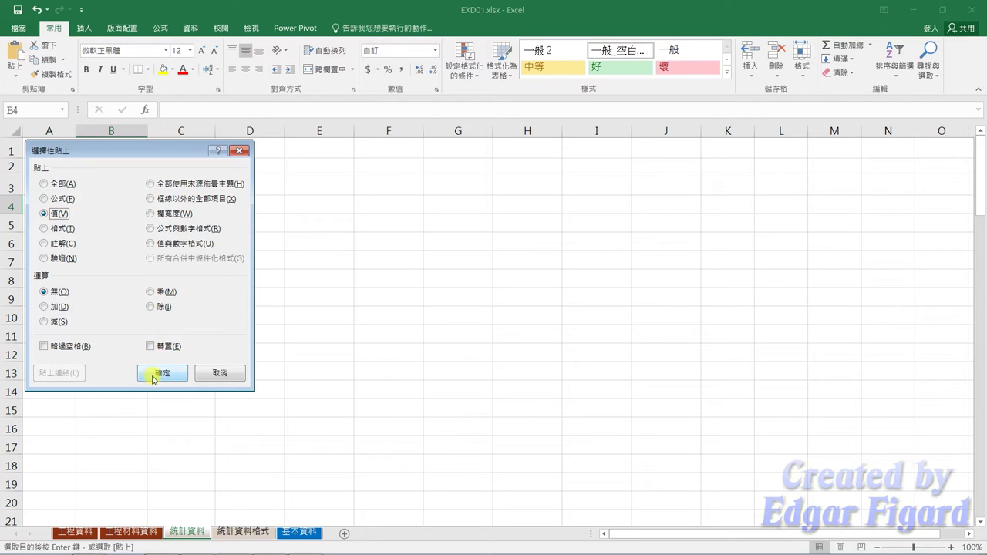
left_click(161, 374)
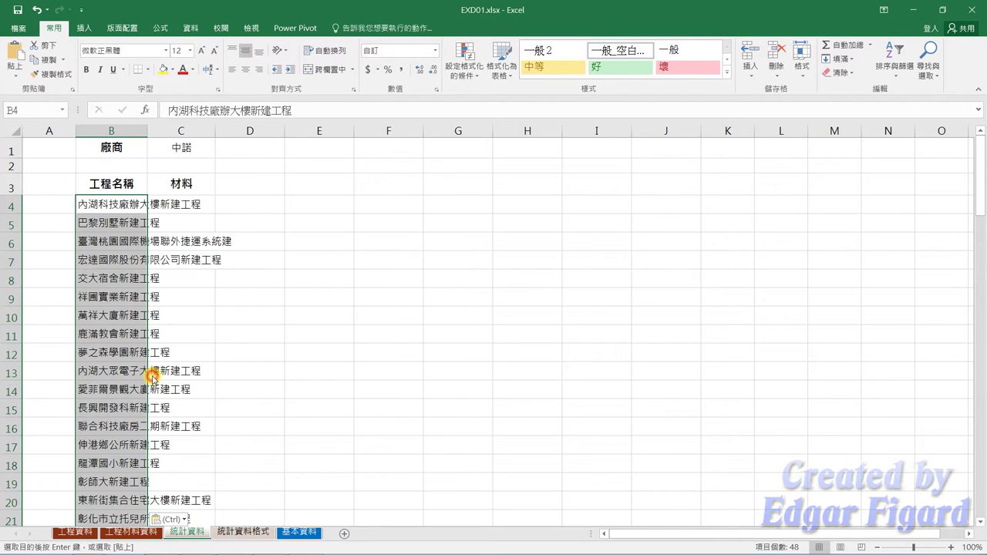
left_click(32, 213)
- Number the projects 1–48 in column A by entering 1, 2, 3 and filling down
type("1")
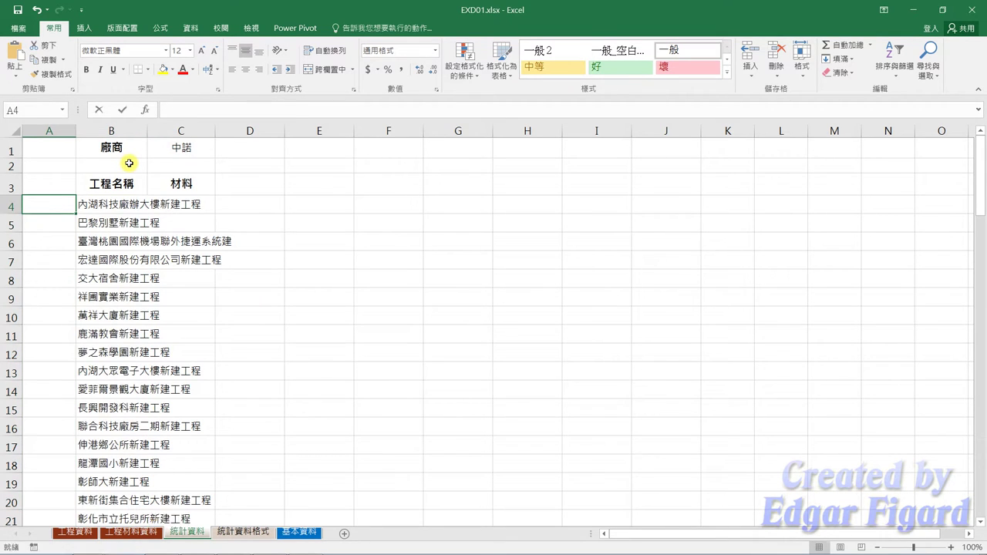
key("Return")
type("2")
key("Return")
type("3")
key("Return")
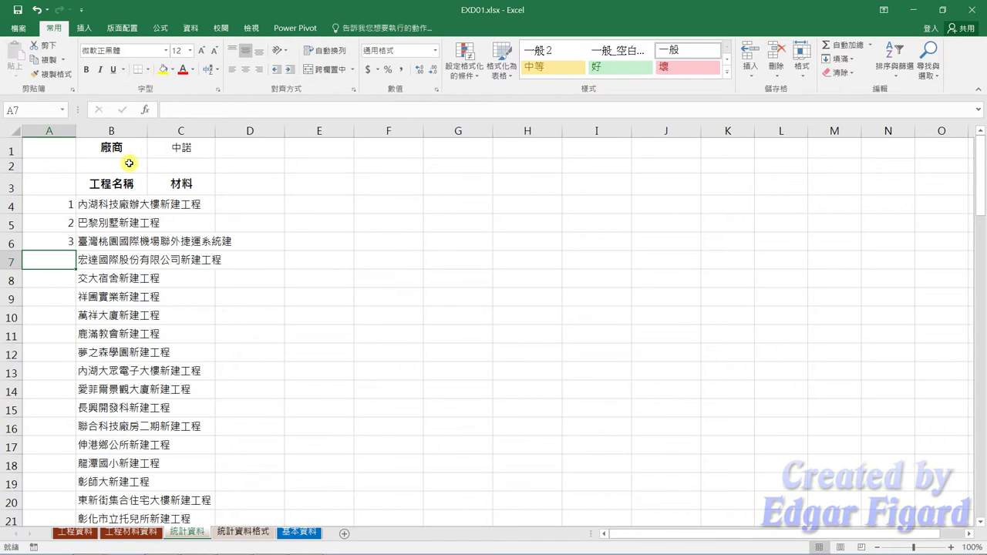
left_click_drag(57, 198, 67, 246)
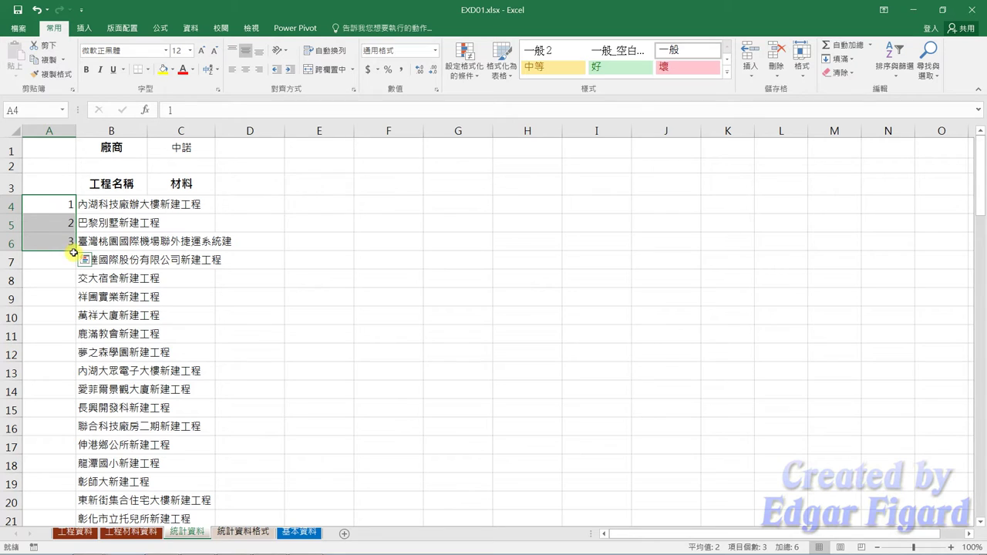
double_click(73, 250)
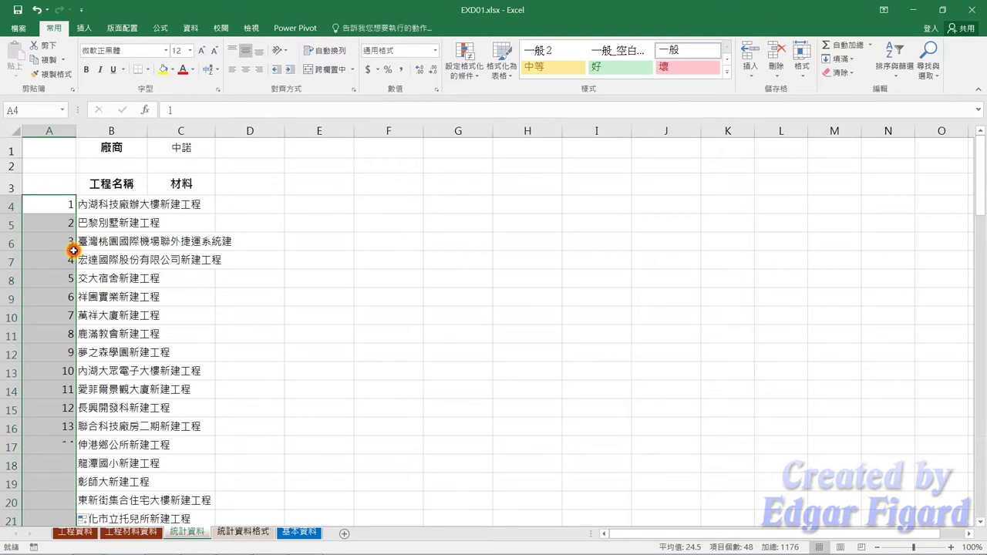
- Copy the numbers 1–48 and paste them again starting at A52
scroll(64, 307, "down", 6)
scroll(65, 312, "down", 7)
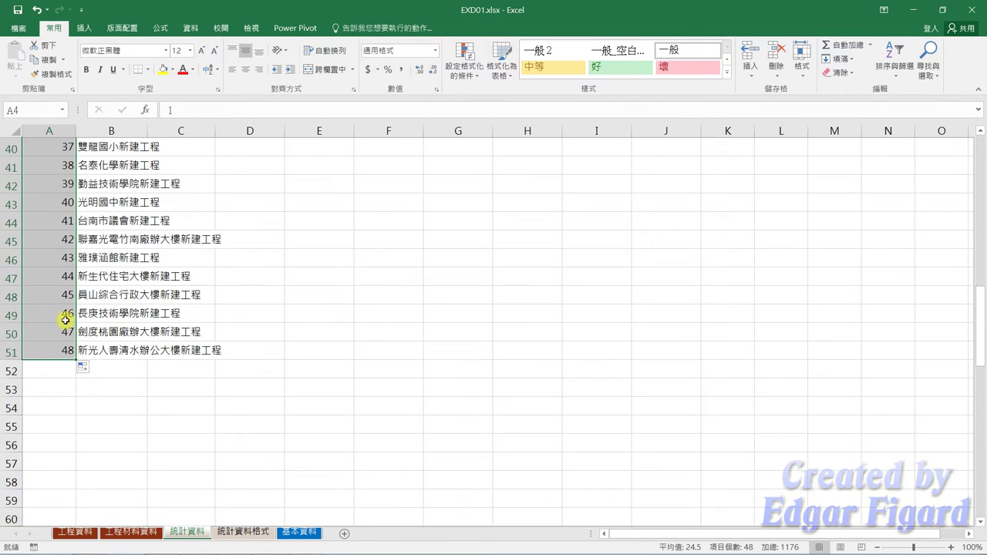
key("ctrl+c")
left_click(38, 366)
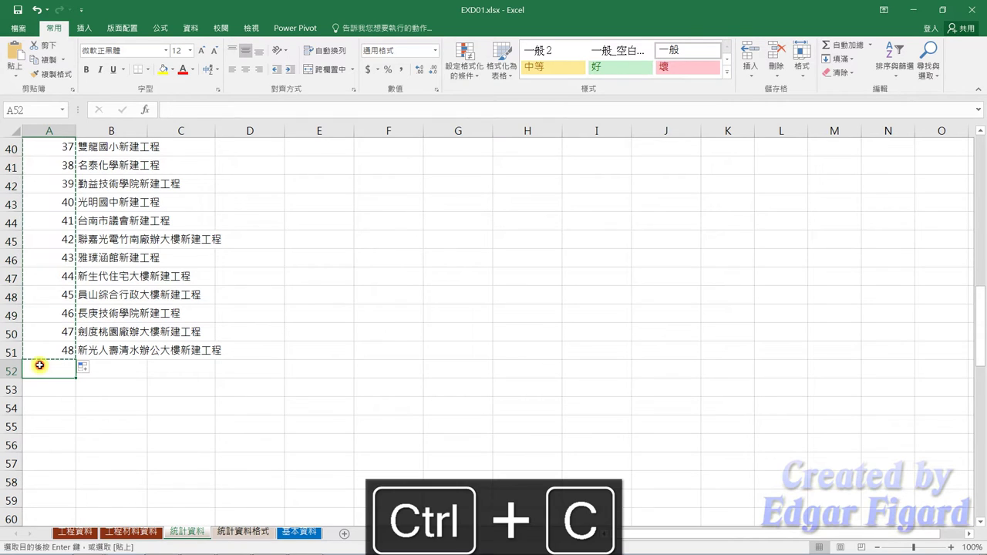
key("ctrl+v")
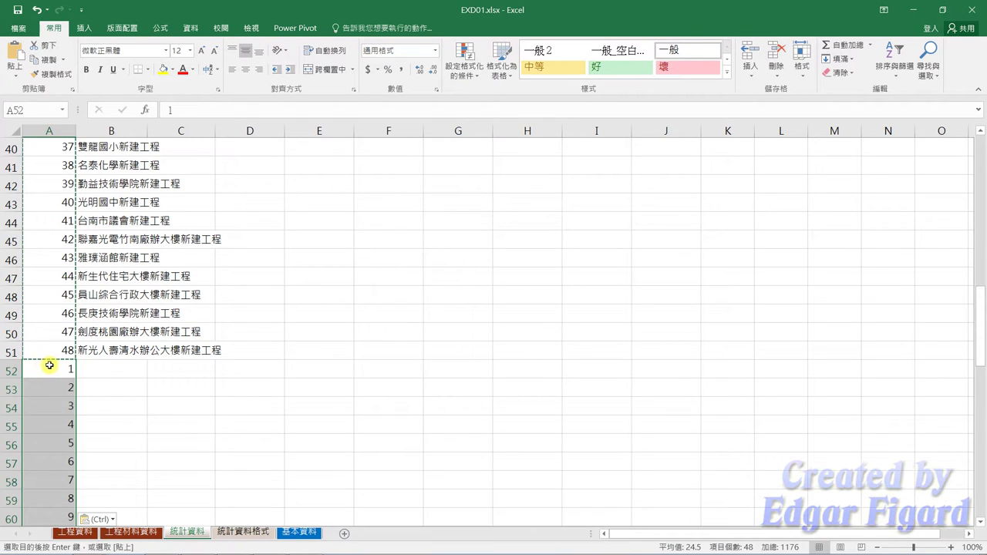
key("Escape")
- Select the A4:B99 range of numbers and project names
scroll(77, 371, "down", 4)
scroll(74, 374, "down", 3)
scroll(73, 381, "down", 3)
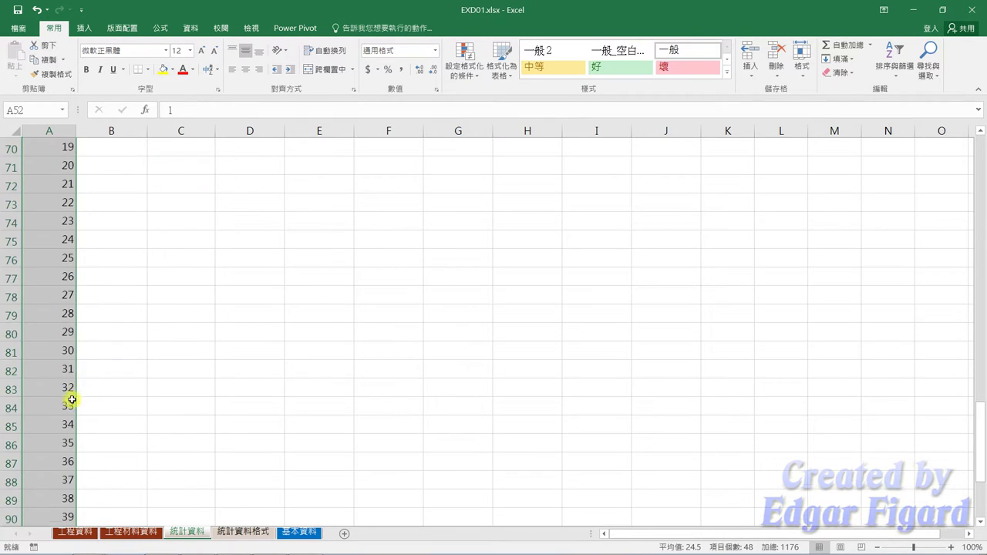
scroll(72, 397, "down", 3)
scroll(73, 398, "down", 3)
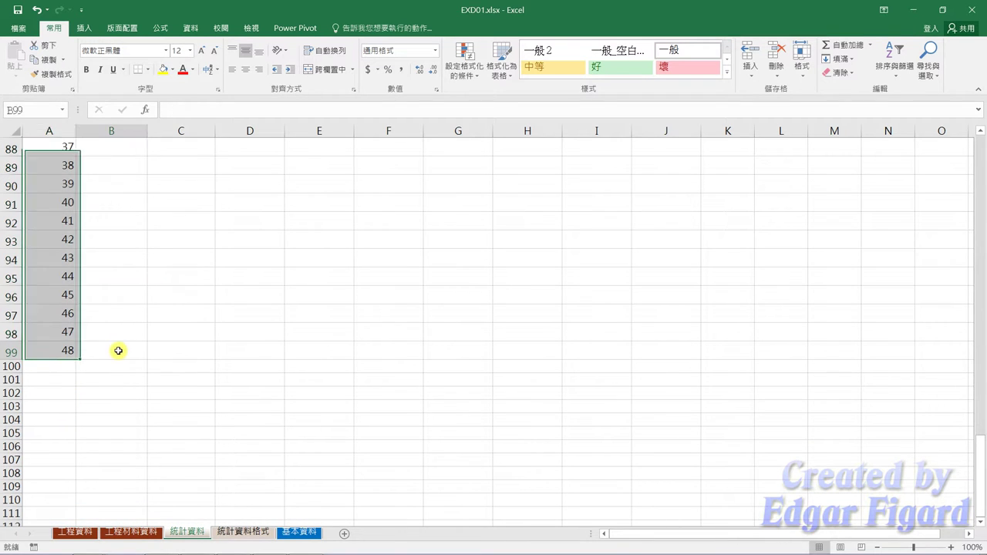
mouse_move(118, 351)
left_mouse_down()
mouse_move(52, 343)
mouse_move(65, 93)
mouse_move(45, 113)
left_mouse_up()
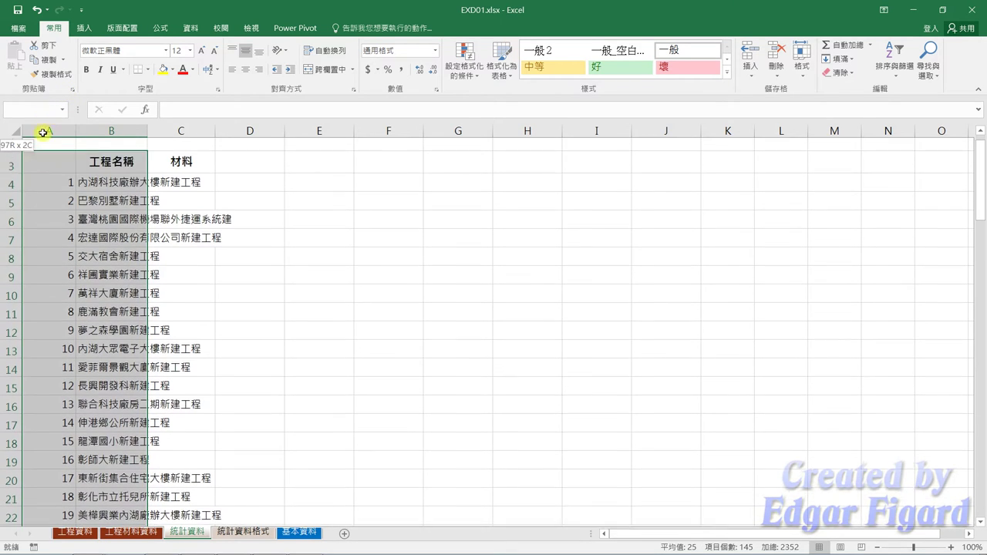
left_click_drag(45, 113, 41, 190)
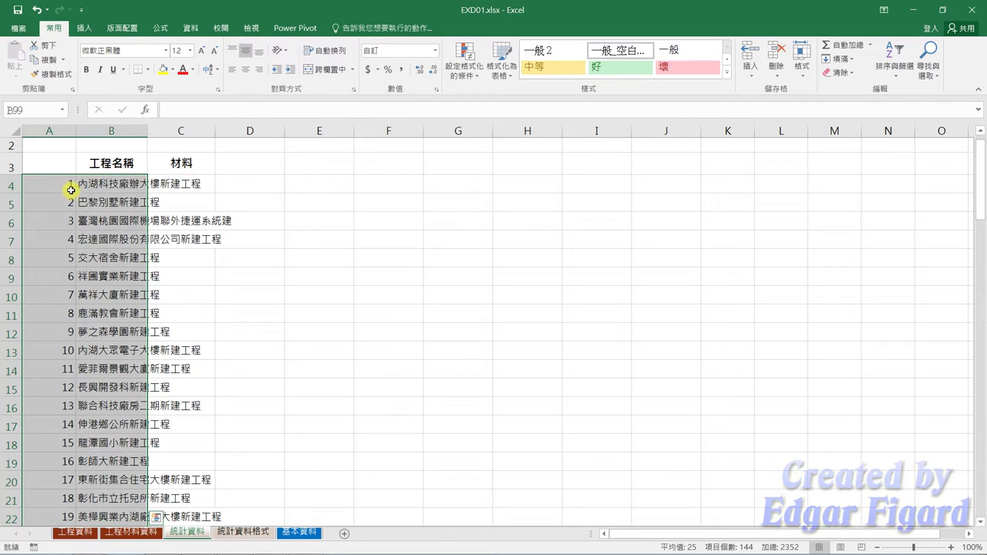
left_click(191, 28)
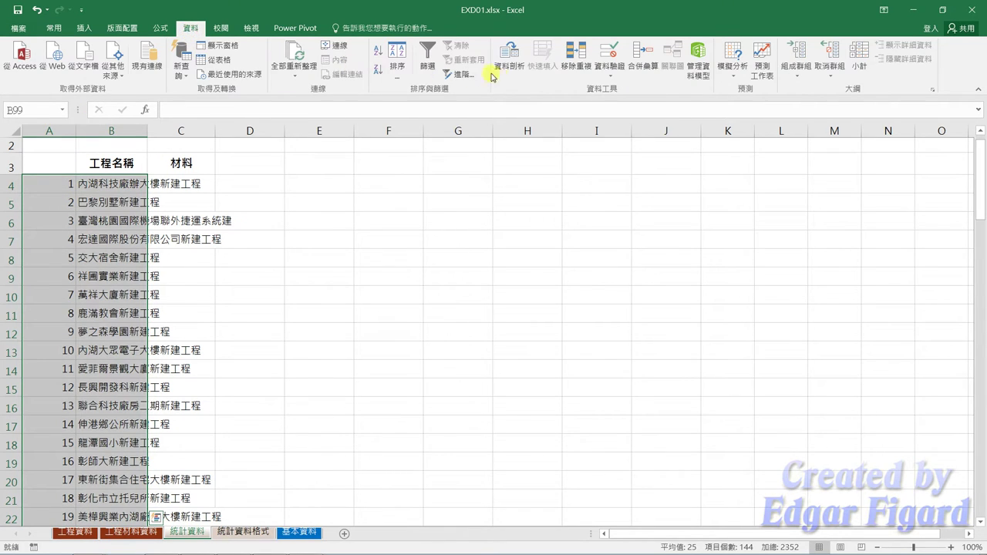
- Sort the range by column A so each project name is followed by an empty row
left_click(398, 57)
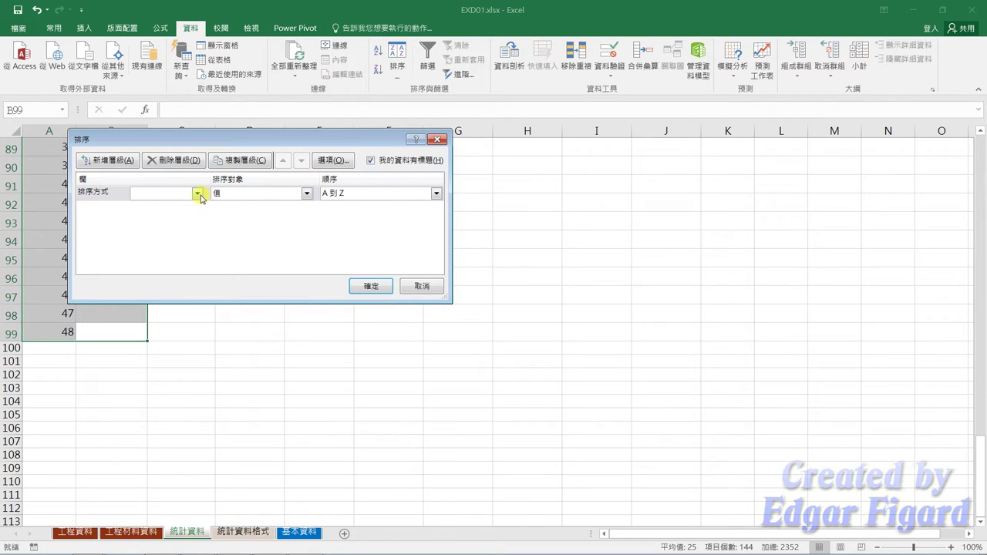
left_click(199, 194)
left_click(159, 203)
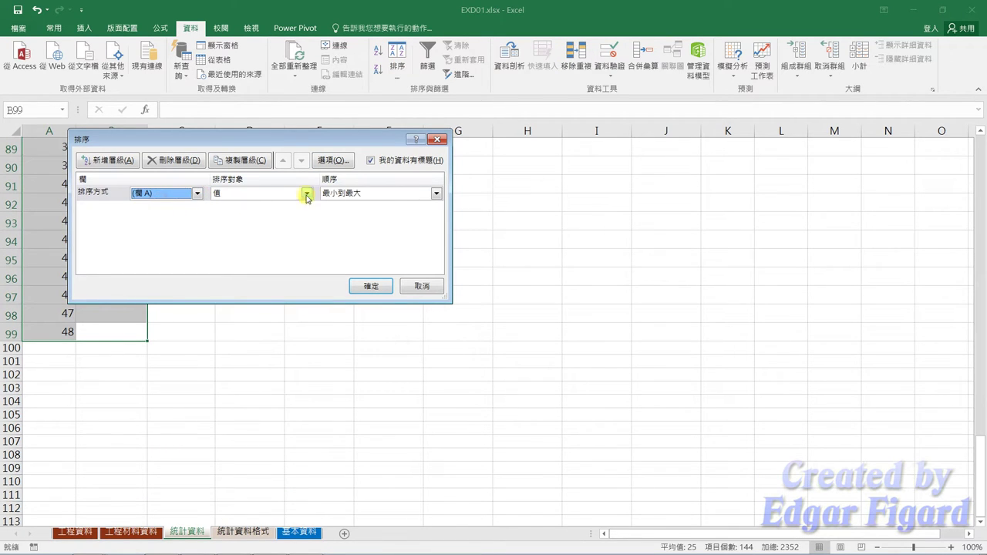
left_click(371, 286)
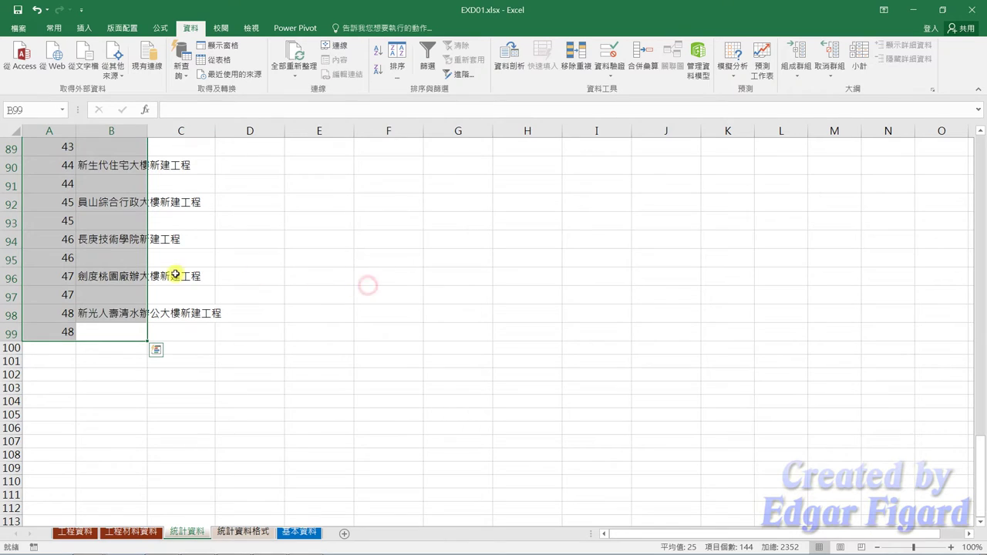
left_click(97, 281)
- Delete the numbering column A and return to the top of the sheet
right_click(48, 133)
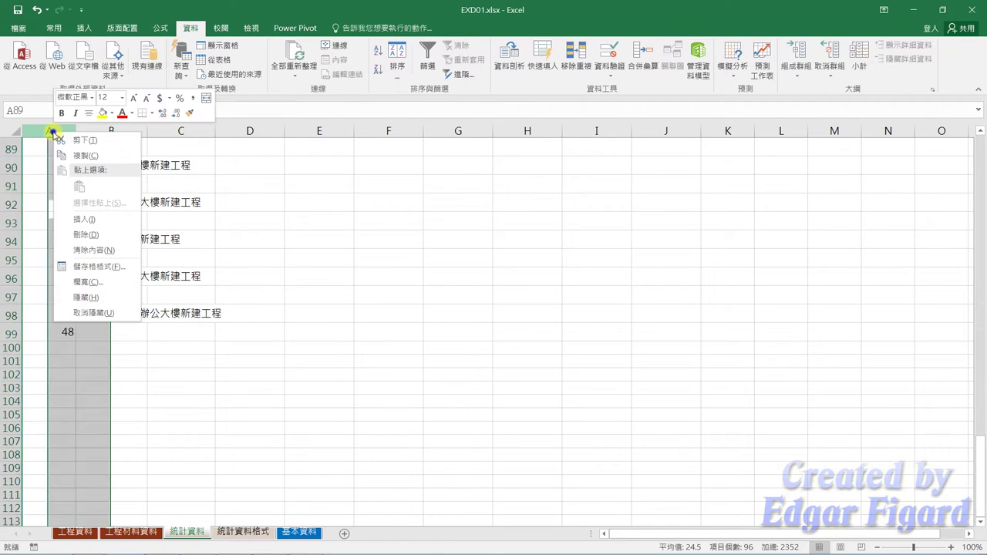
left_click(80, 235)
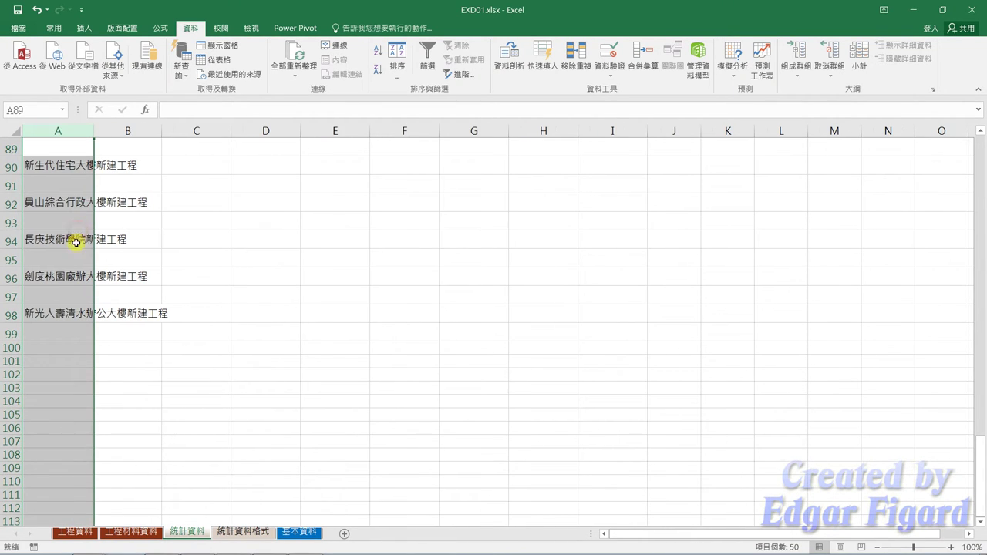
left_click(56, 312)
scroll(53, 324, "up", 2)
scroll(53, 280, "up", 8)
scroll(55, 255, "up", 8)
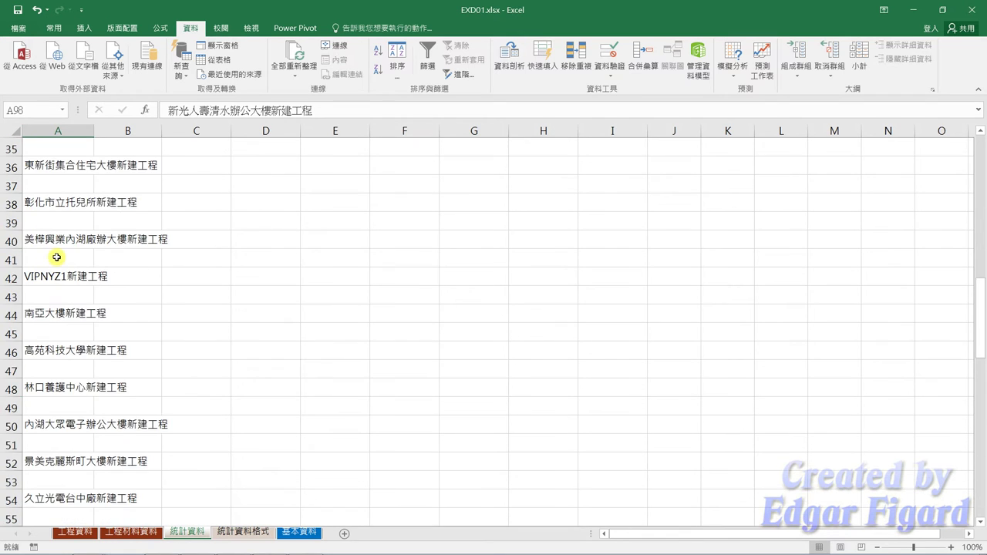
scroll(64, 246, "up", 6)
scroll(64, 247, "up", 5)
left_click_drag(67, 207, 69, 217)
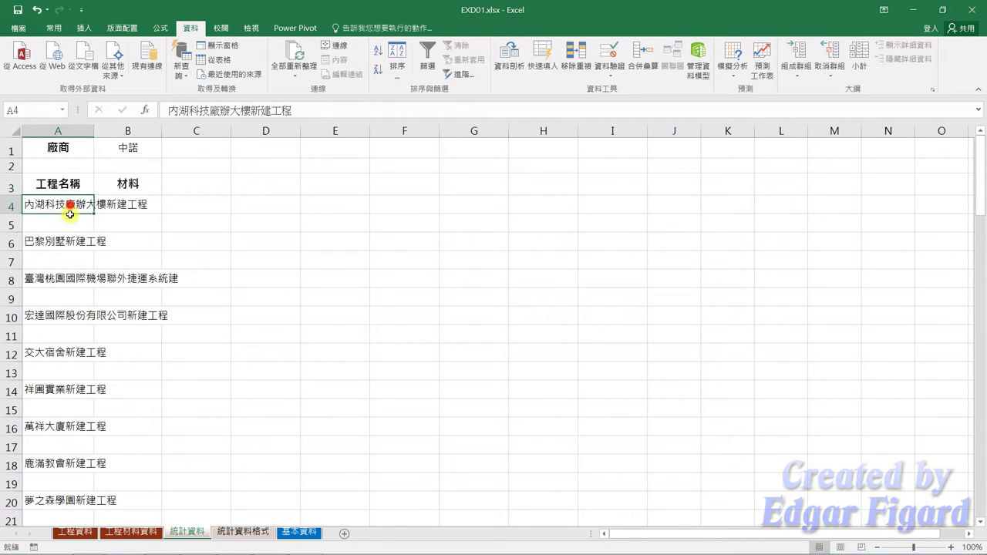
- Tick 合併儲存格 in Format Cells alignment to merge A4 and A5
right_click(69, 217)
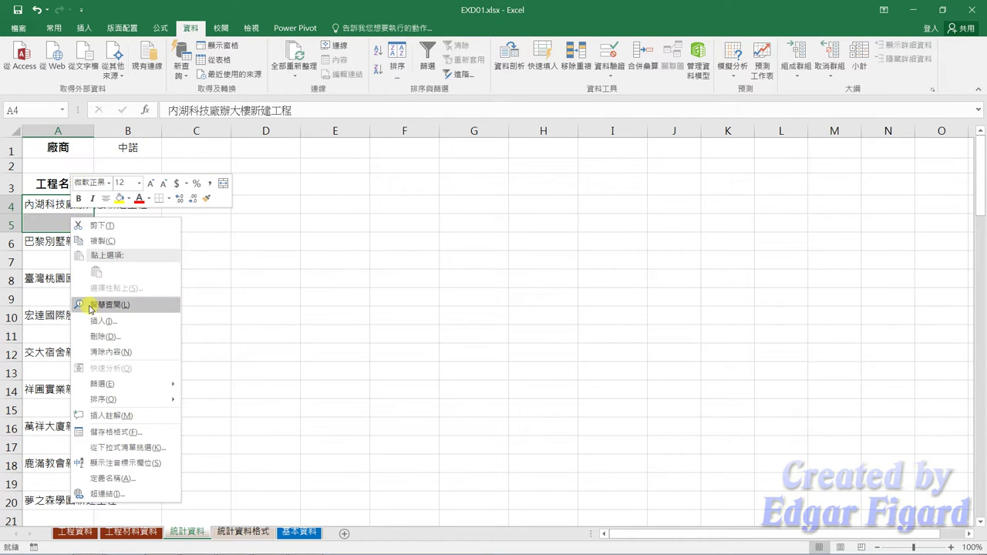
left_click(110, 432)
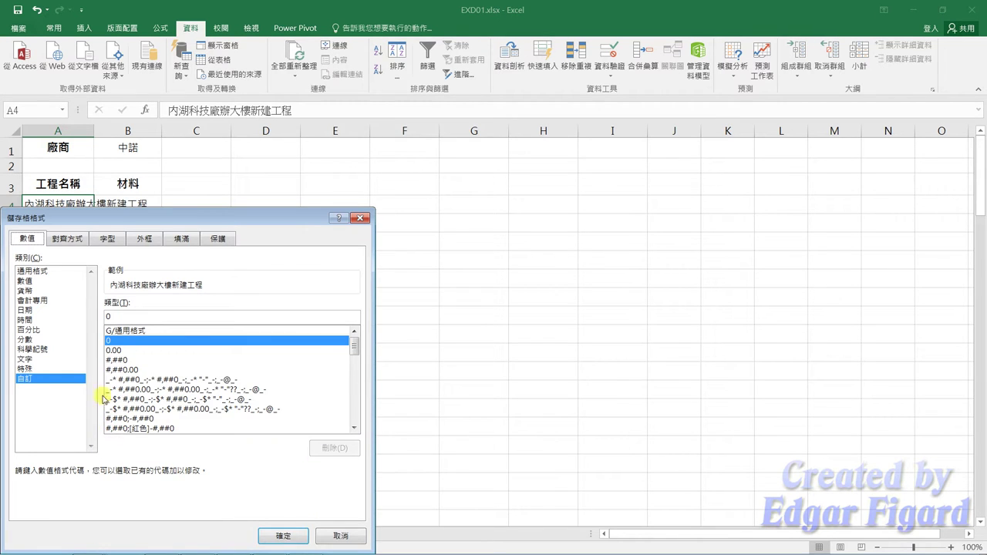
left_click(64, 239)
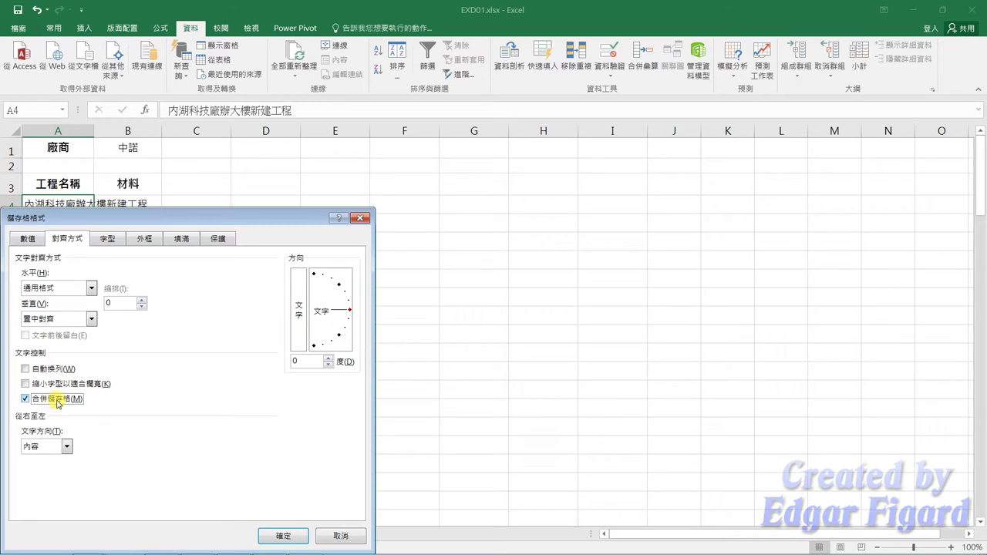
left_click(282, 535)
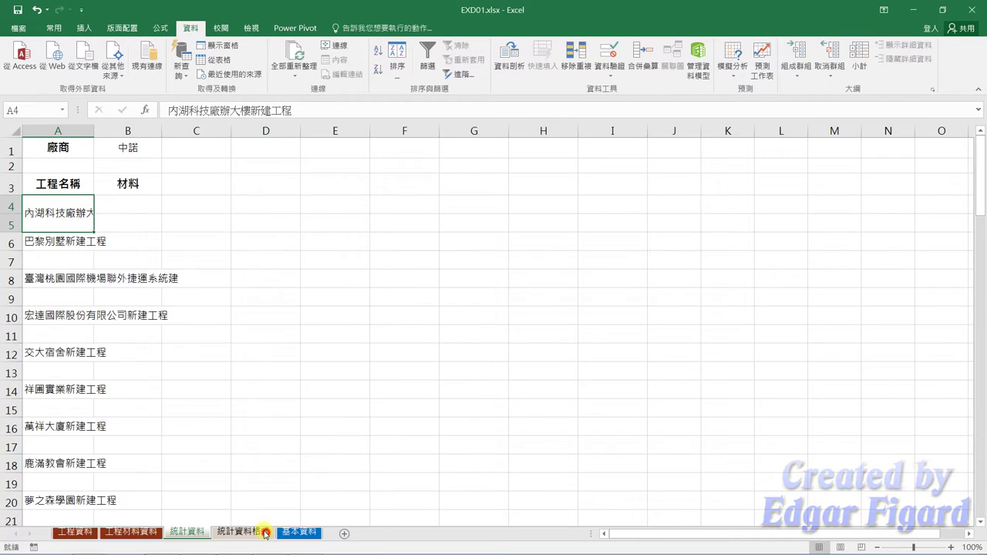
- Paste the A4:A5 merged format onto A6:A99 so each project name spans two rows
key("ctrl+c")
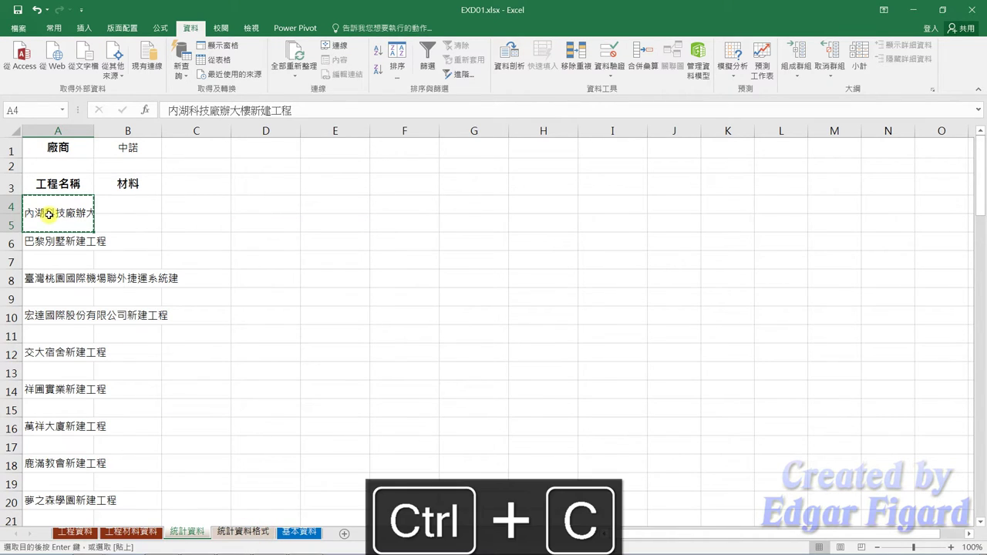
left_click_drag(50, 244, 58, 511)
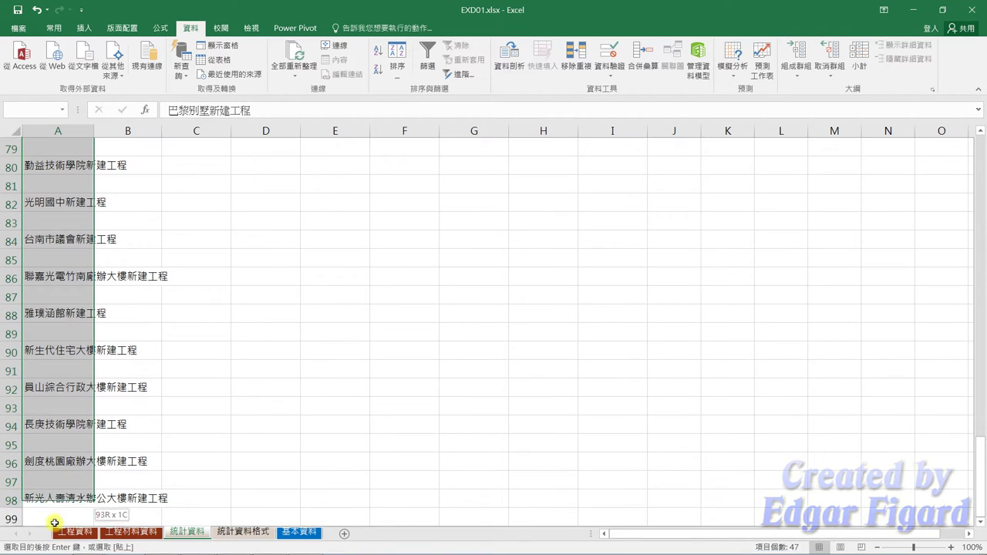
left_click_drag(57, 511, 58, 518)
scroll(129, 418, "down", 1)
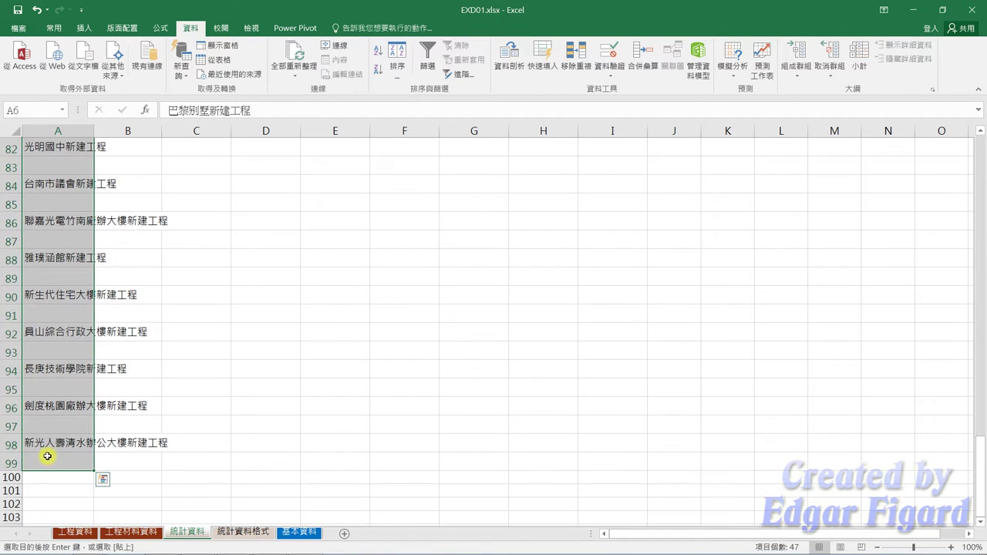
right_click(47, 459)
left_click(85, 241)
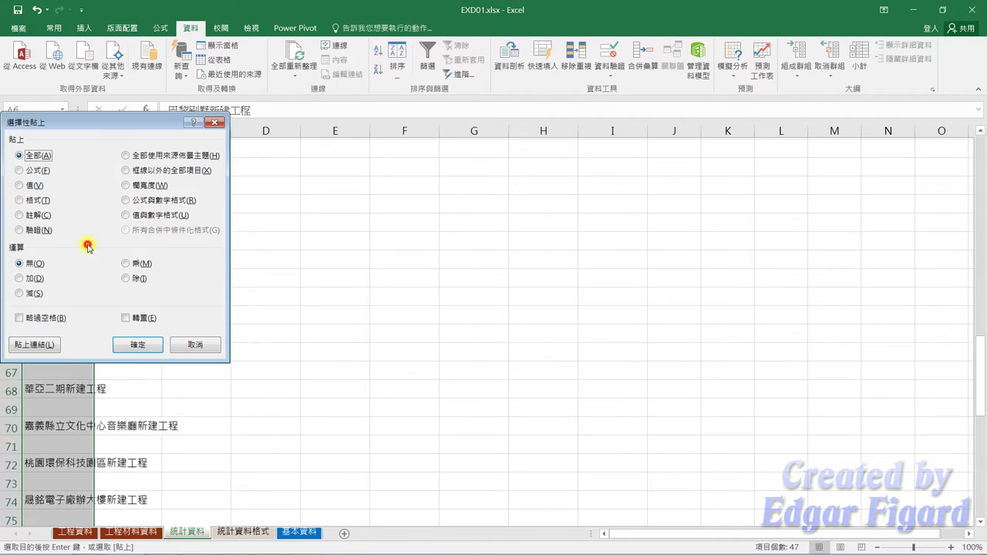
left_click(21, 201)
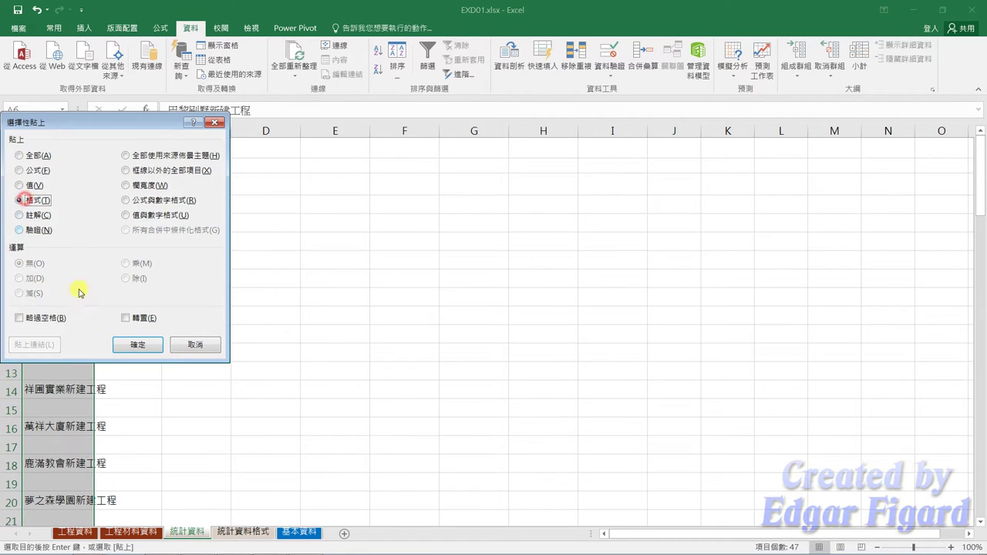
left_click(128, 346)
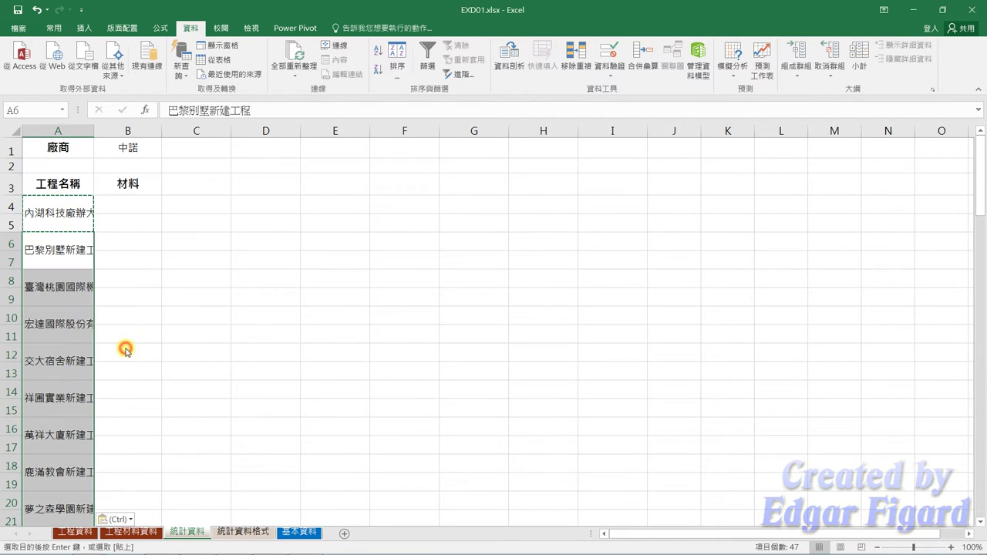
left_click(120, 203)
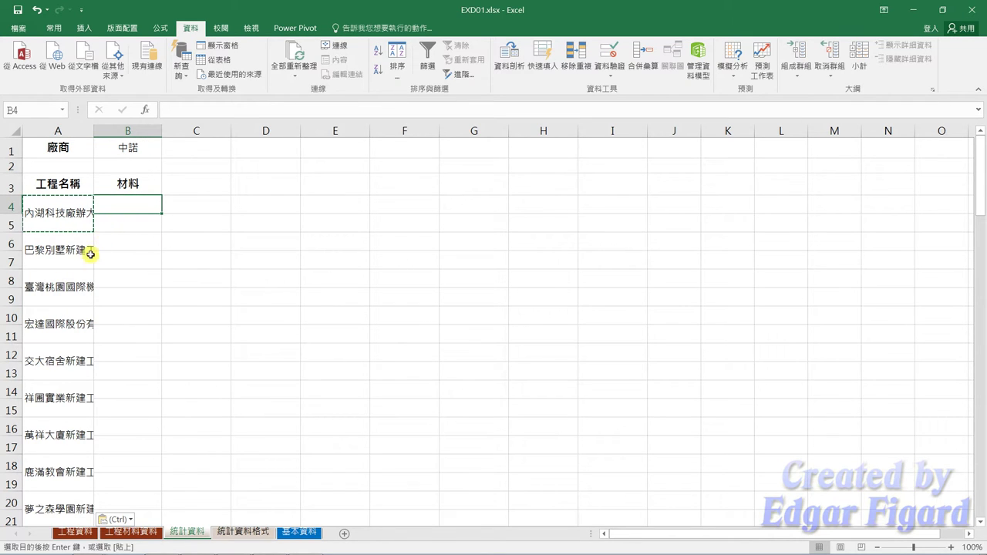
key("Escape")
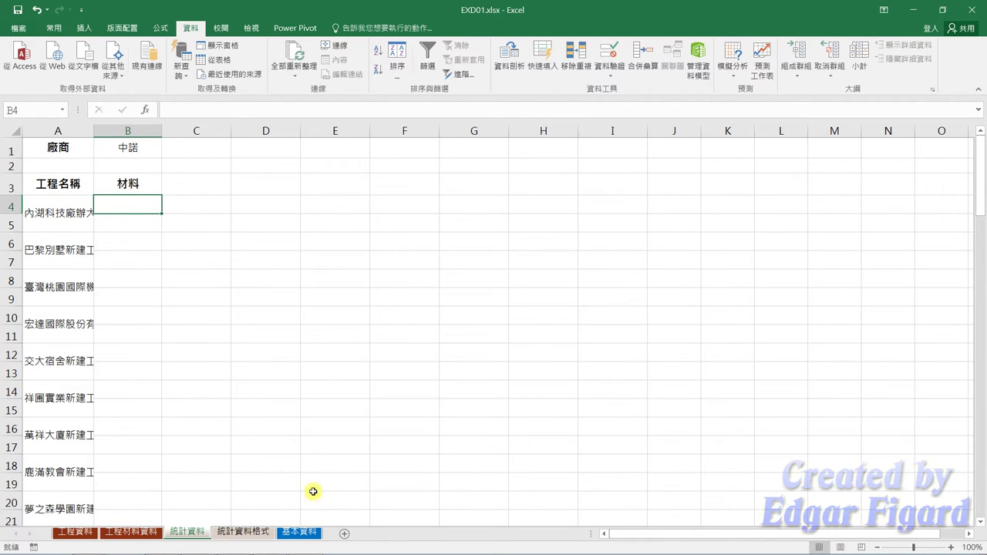
- Copy material names G2:G22 from 基本資料 and paste them as transposed values at 統計資料 C3
left_click(313, 531)
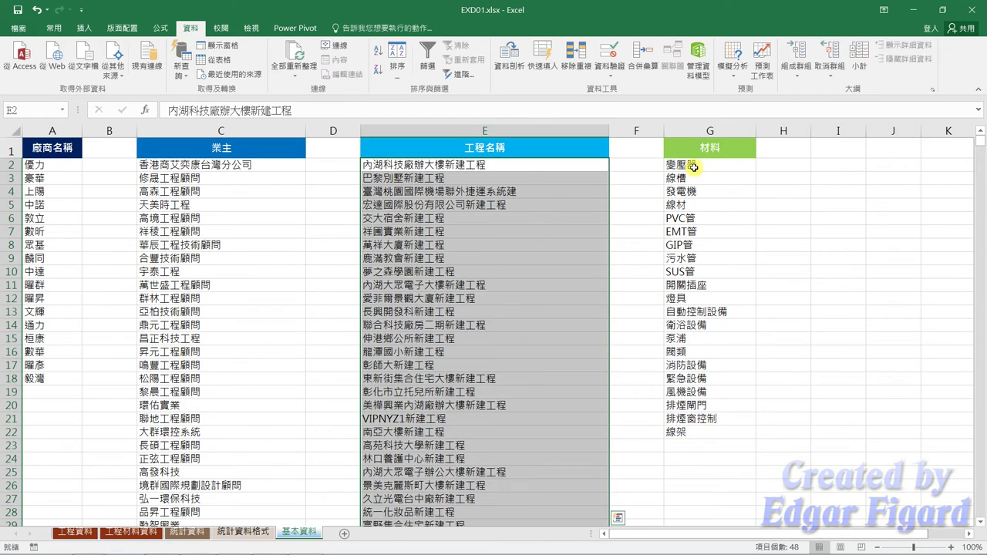
left_click_drag(693, 167, 698, 439)
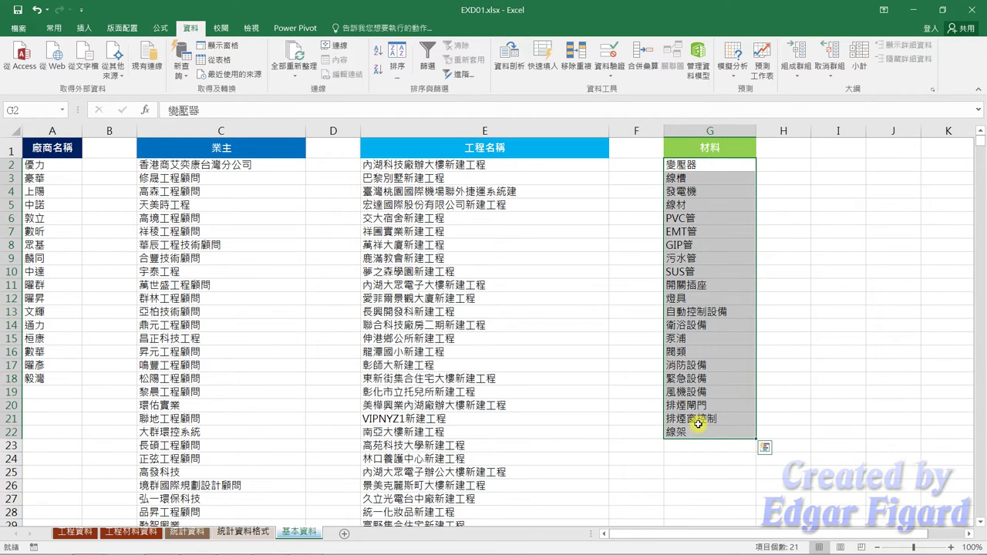
key("ctrl+c")
left_click(187, 531)
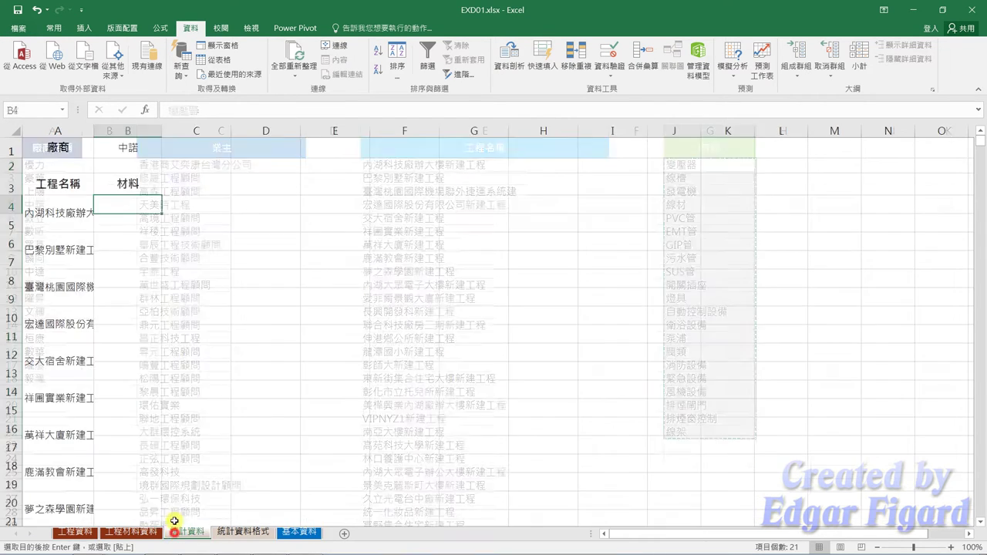
left_click(189, 187)
right_click(189, 187)
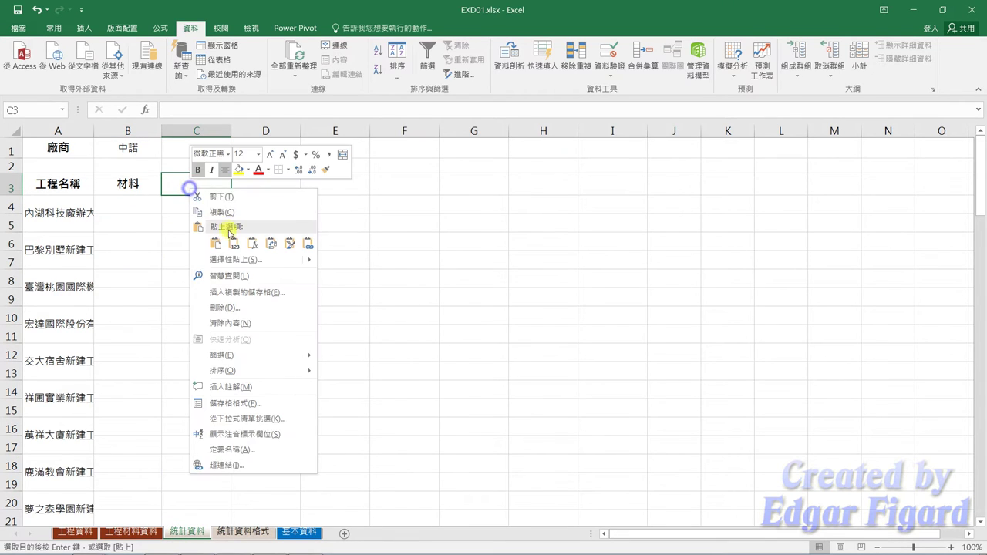
left_click(225, 259)
left_click(147, 204)
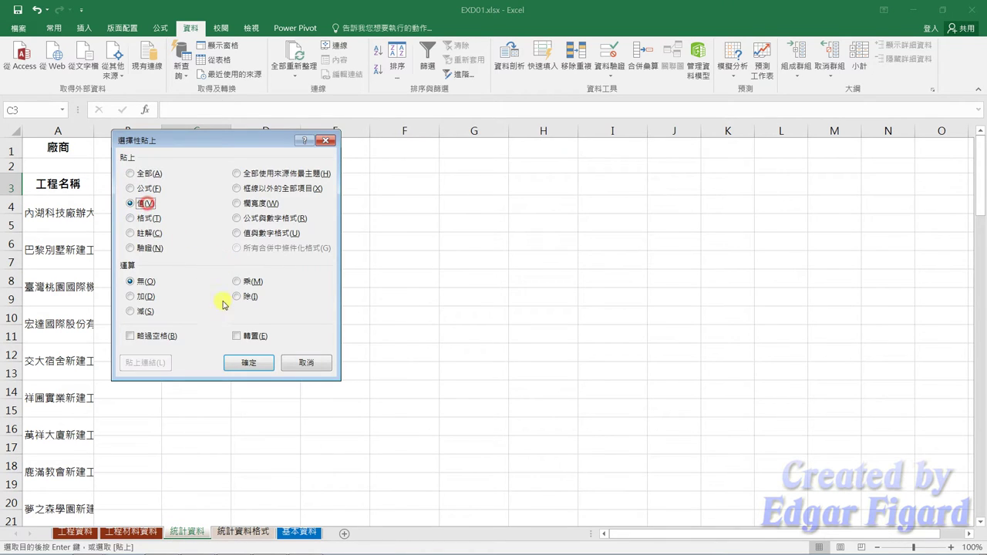
left_click(247, 337)
left_click(248, 362)
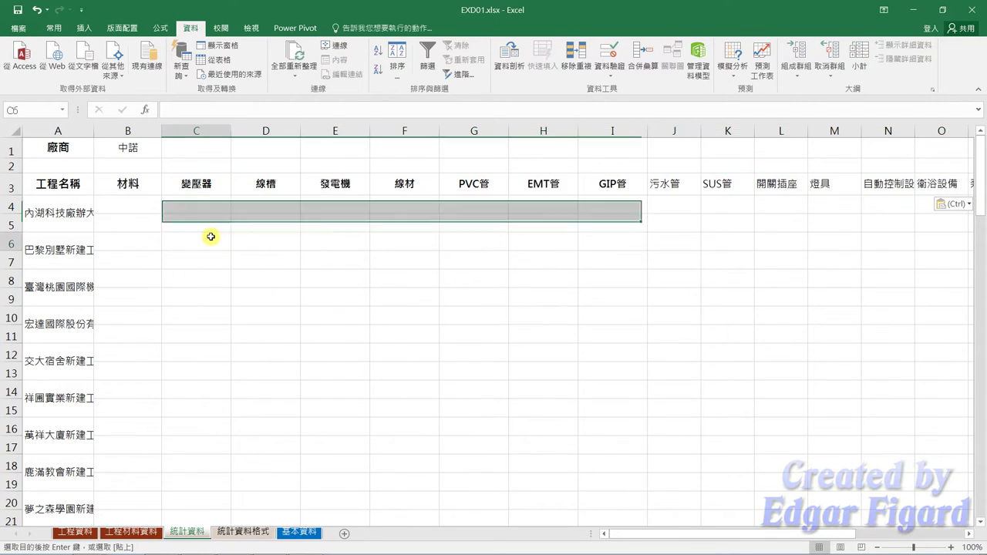
- Copy the whole 統計資料格式 sheet and paste only its formats onto 統計資料 from A1
left_click(211, 236)
left_click(250, 532)
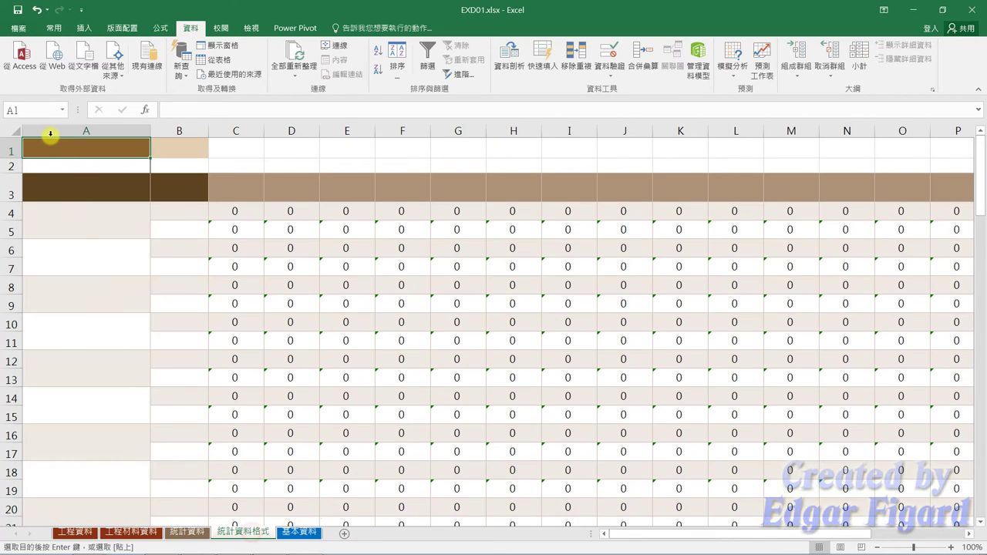
left_click(20, 130)
key("ctrl+c")
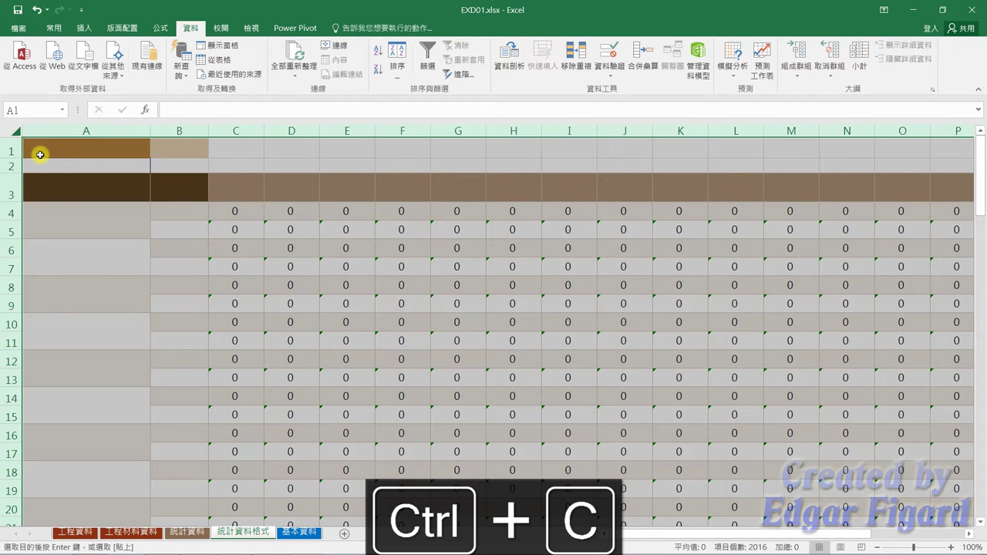
left_click(203, 532)
right_click(54, 151)
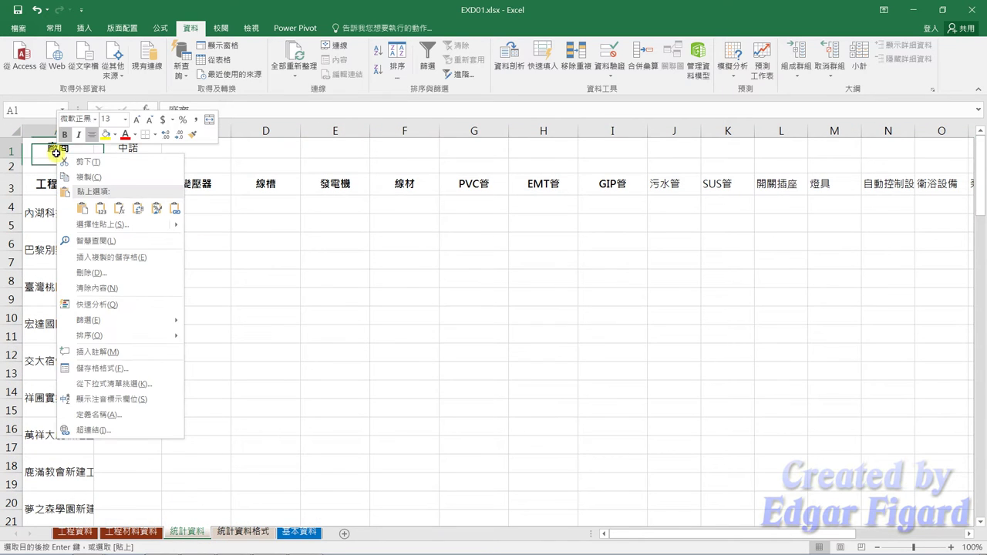
left_click(81, 224)
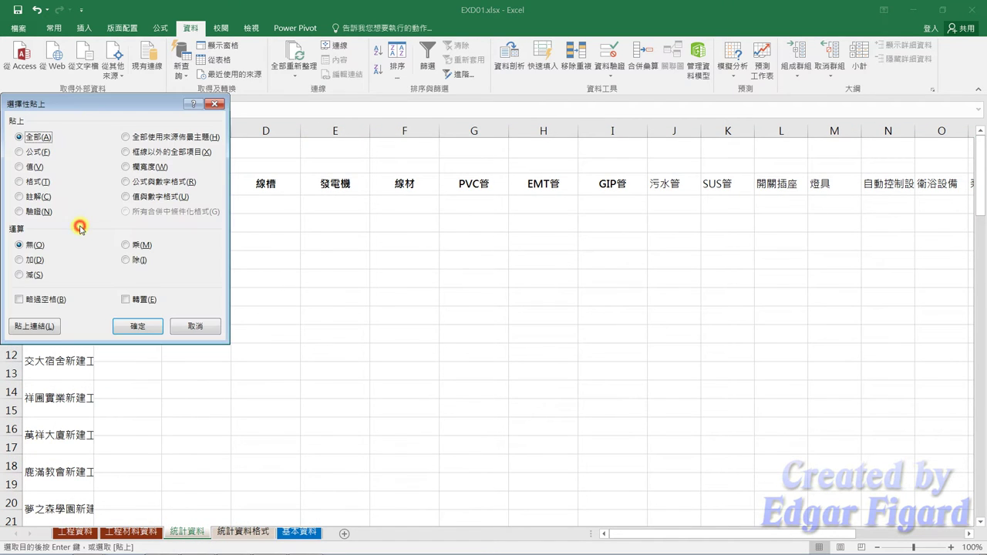
left_click(51, 183)
left_click(139, 326)
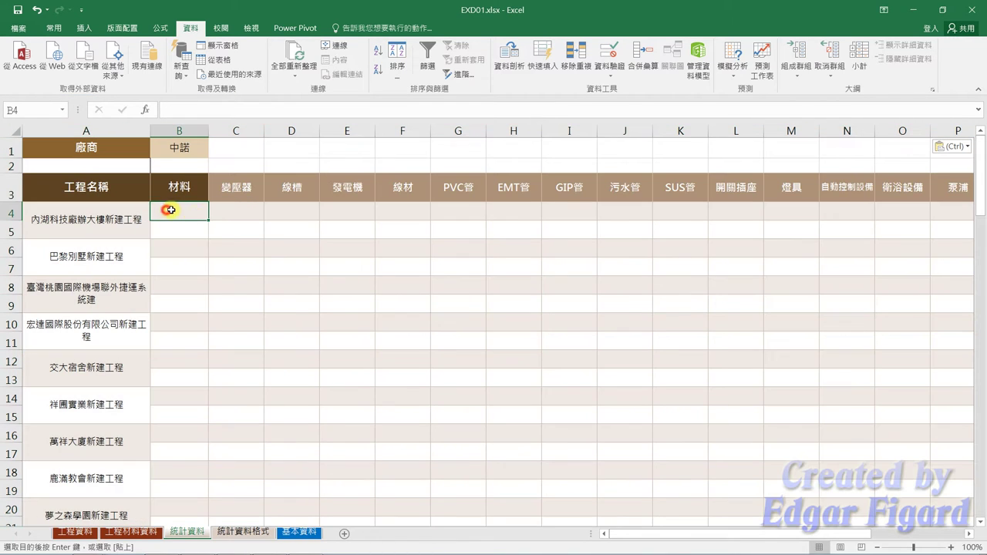
left_click(166, 210)
- Enter the labels 總數量 in B4 and 平均單價 in B5
type("V")
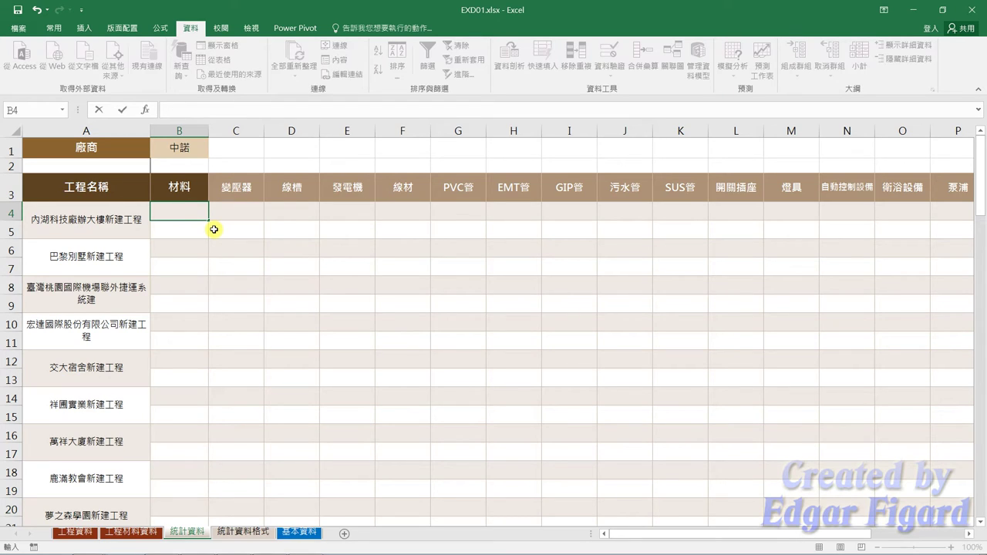
type("v")
type("p")
key("space")
type("數")
type("量")
key("Return")
type("平")
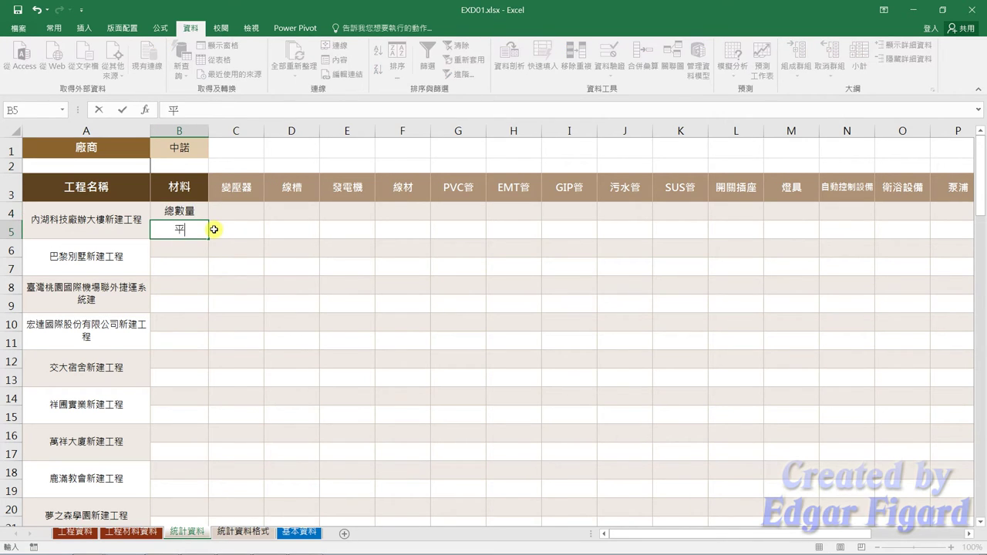
type("均單價")
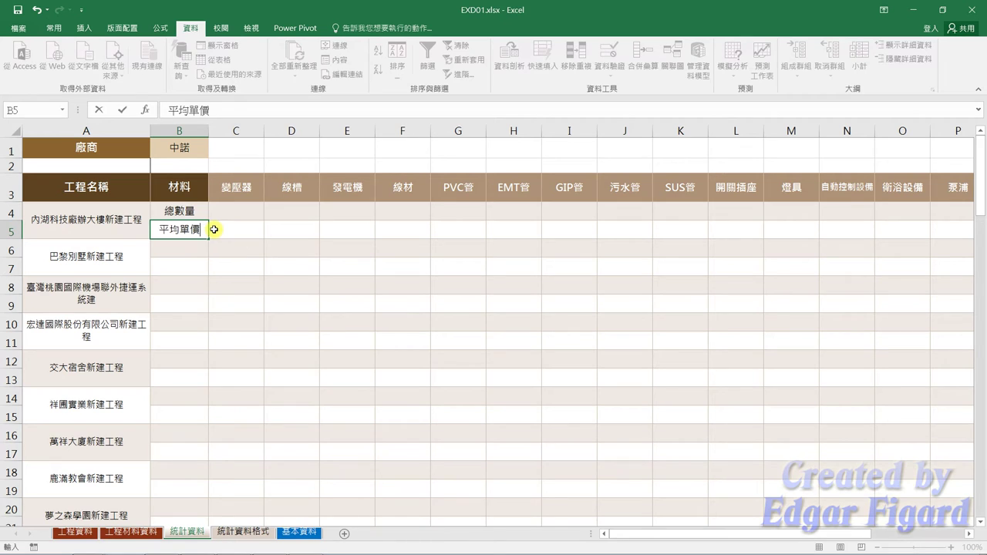
key("Return")
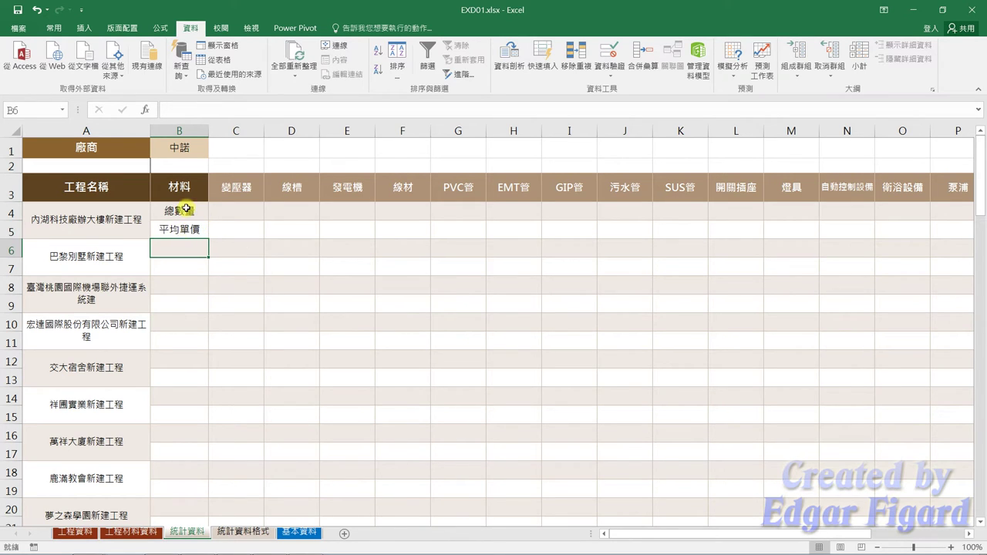
- Fill the B4:B5 label pair down column B to row 99 and check the result
left_click_drag(190, 210, 194, 229)
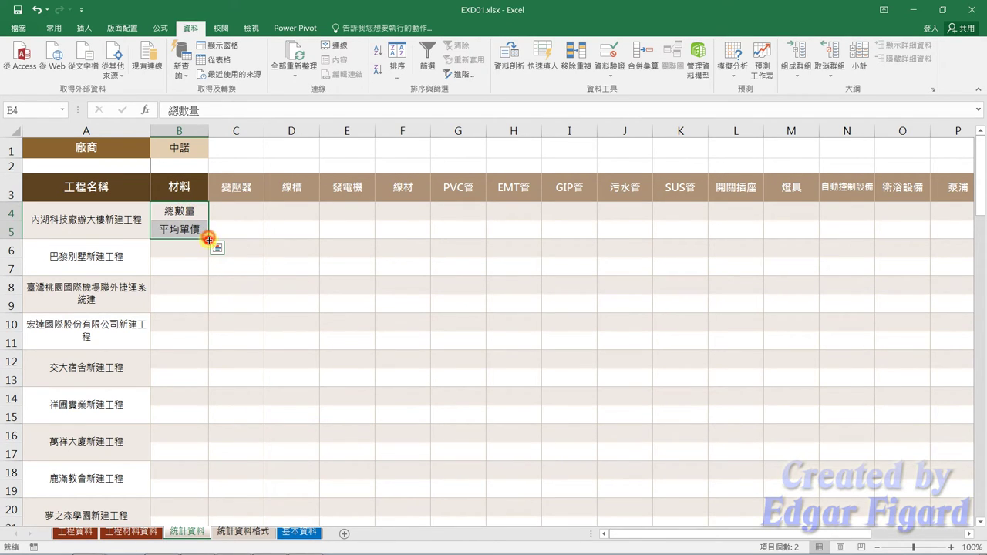
double_click(209, 237)
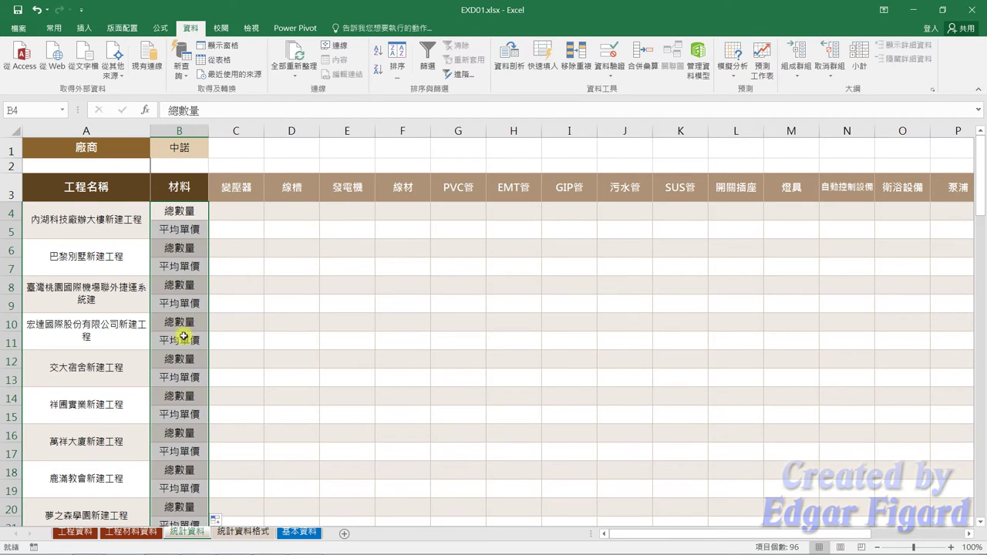
scroll(192, 326, "down", 10)
scroll(186, 336, "down", 8)
scroll(186, 336, "down", 6)
scroll(187, 332, "down", 6)
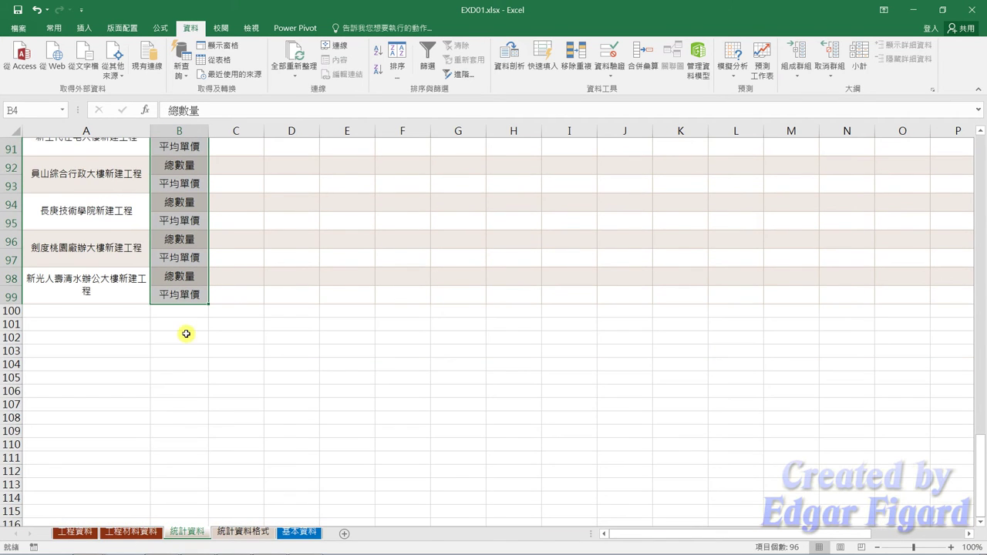
scroll(192, 322, "up", 11)
scroll(196, 313, "up", 11)
scroll(200, 291, "up", 5)
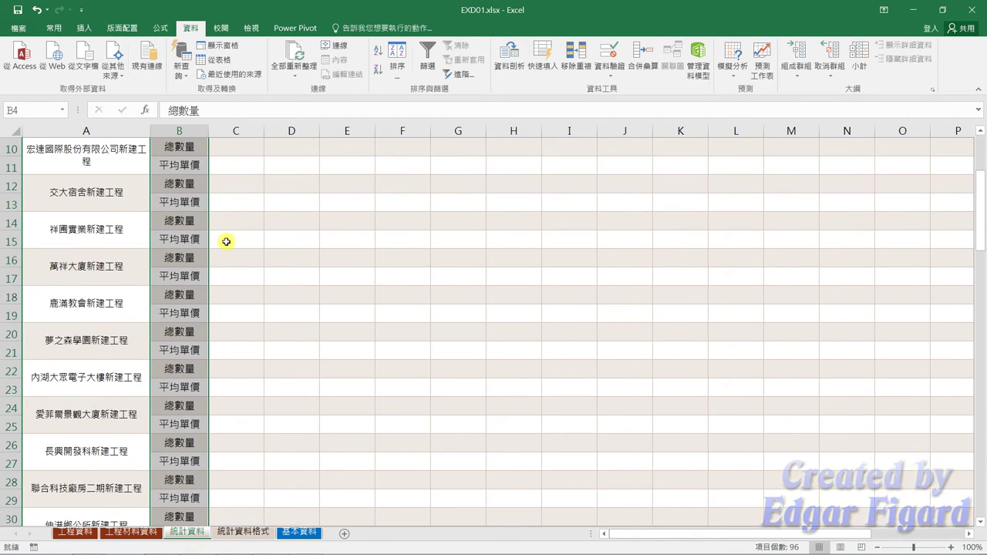
scroll(225, 242, "up", 4)
left_click(249, 213)
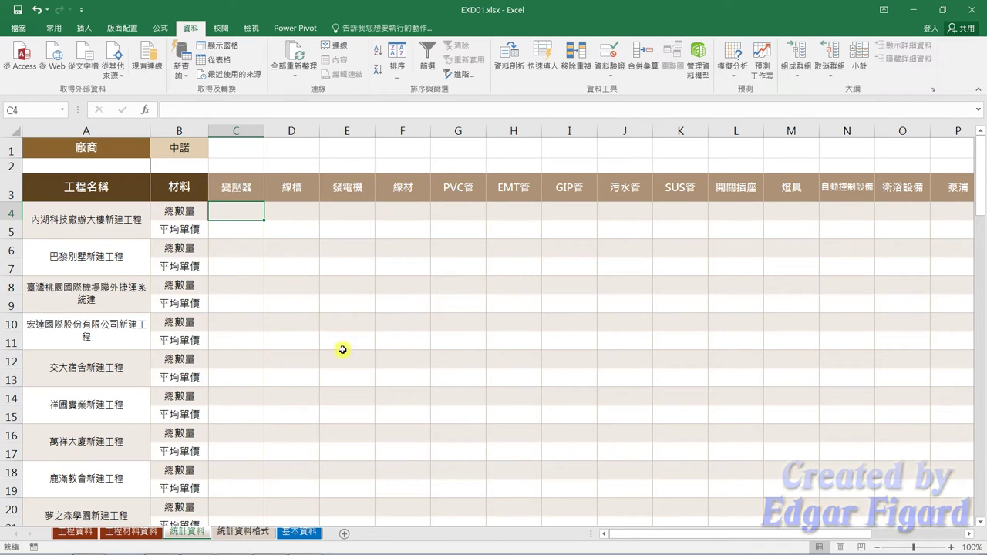
- Copy the C4:W99 SUMIFS formulas from 統計資料格式 and paste them as formulas only at 統計資料 C4
left_click(241, 532)
left_click(231, 213)
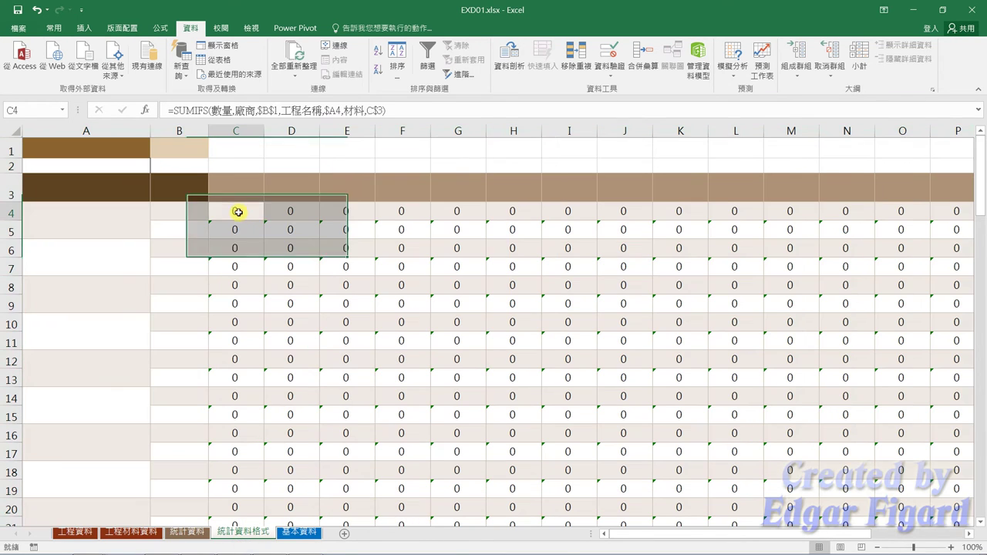
left_click_drag(230, 212, 902, 503)
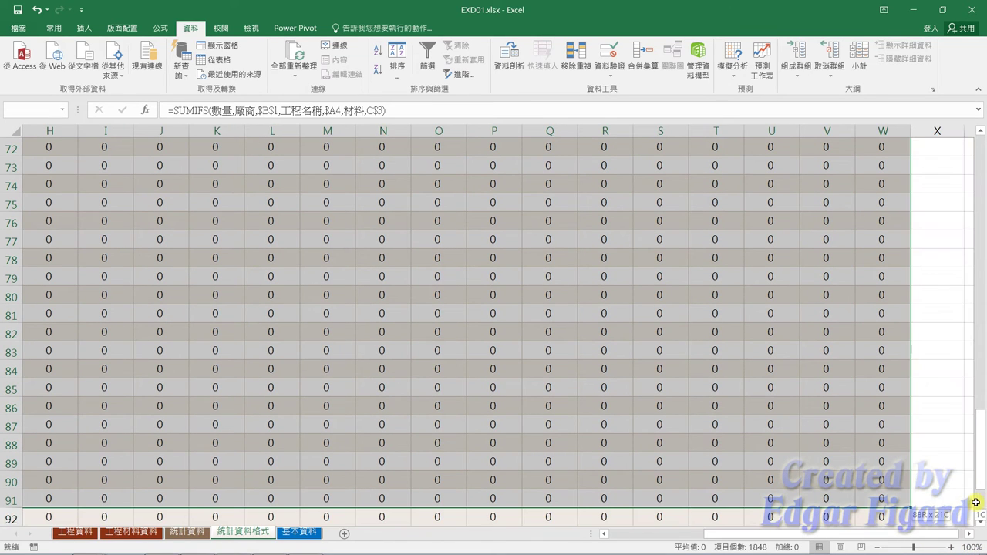
mouse_move(902, 503)
left_mouse_down()
mouse_move(834, 488)
mouse_move(846, 538)
mouse_move(881, 499)
left_mouse_up()
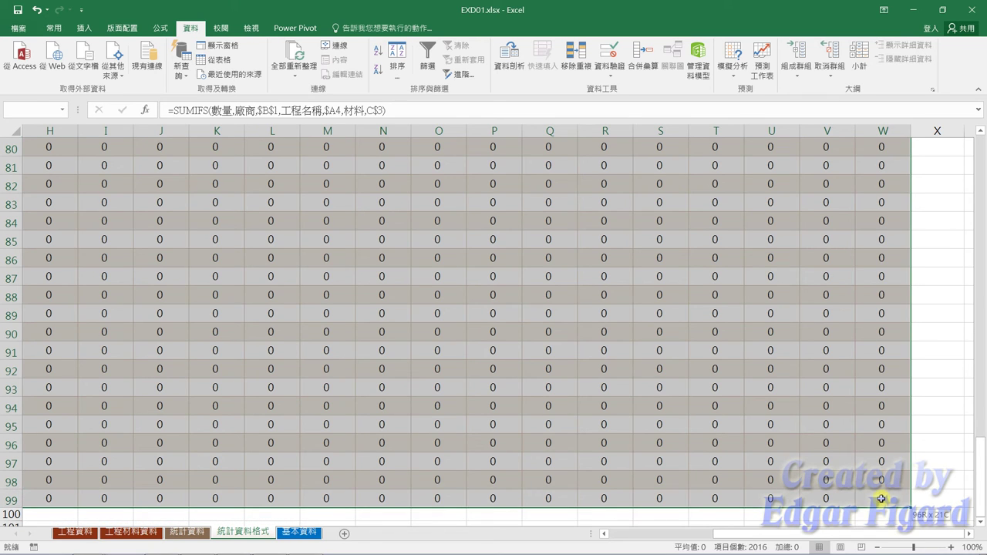
key("ctrl+c")
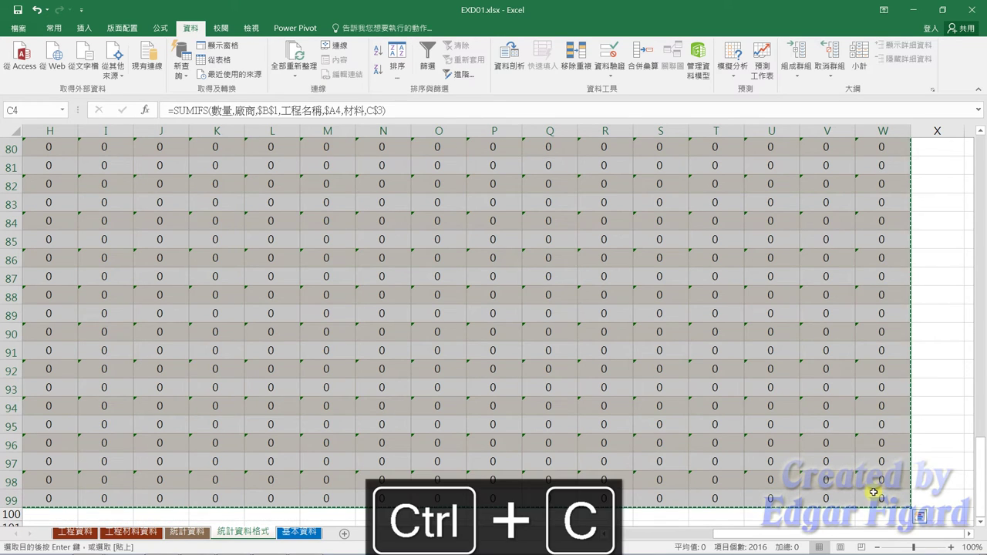
left_click(193, 537)
right_click(238, 220)
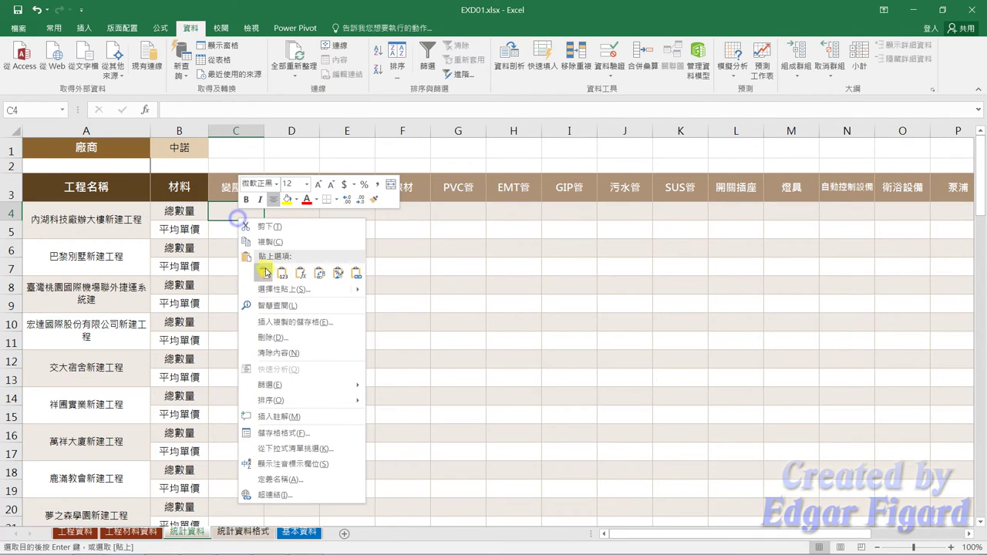
left_click(279, 290)
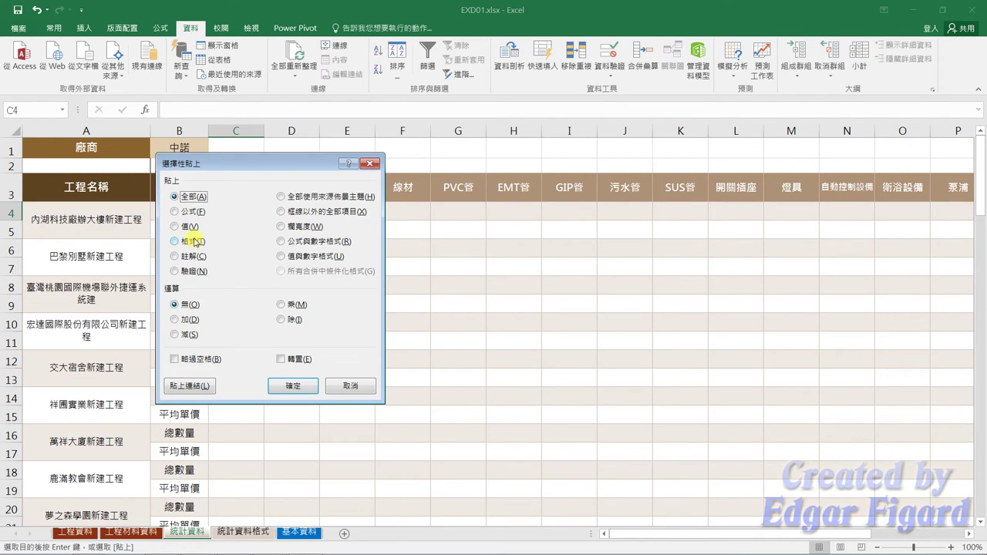
left_click(193, 214)
left_click(293, 385)
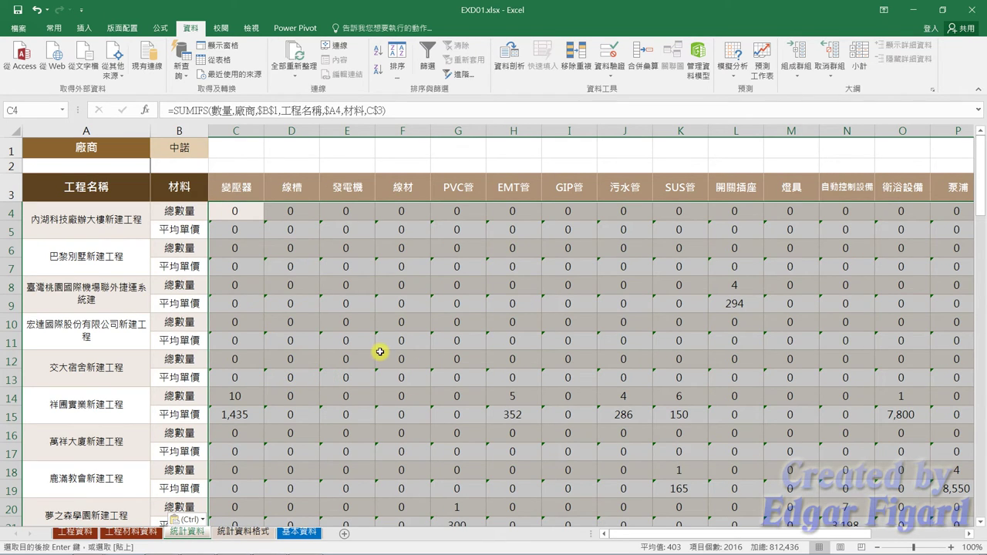
left_click(317, 287)
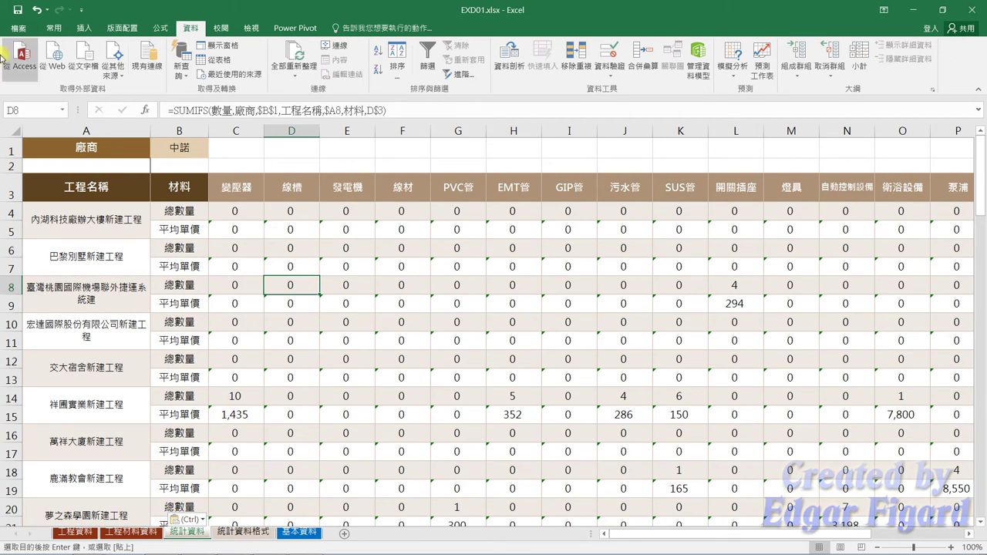
- In Excel Options > Advanced, turn off showing zeros in zero-value cells for this sheet
left_click(18, 29)
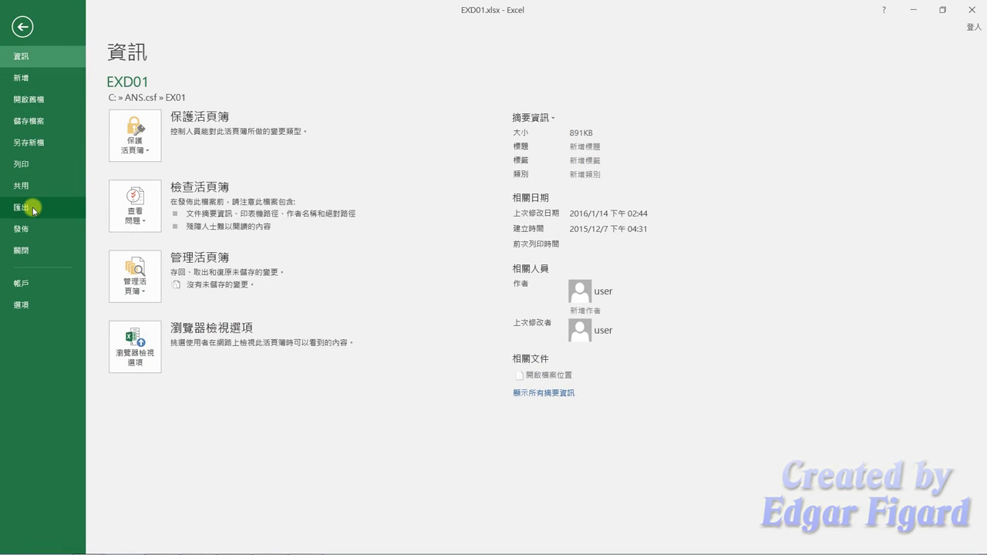
left_click(27, 305)
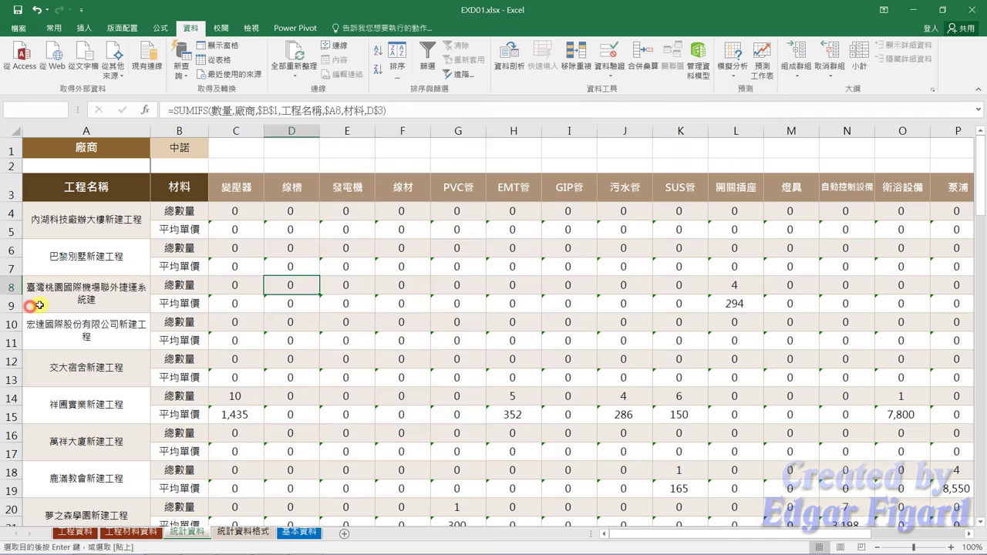
left_click(246, 174)
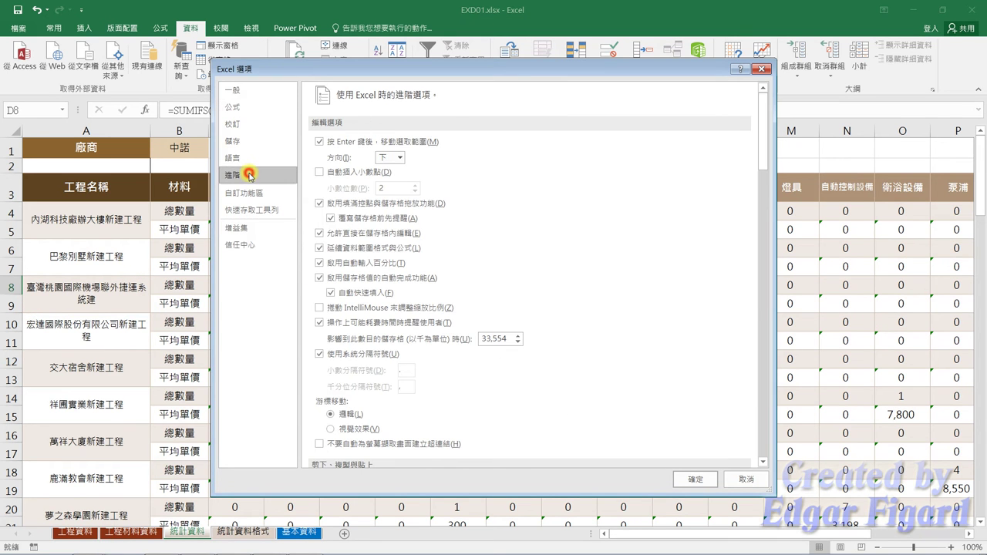
left_click_drag(762, 149, 741, 328)
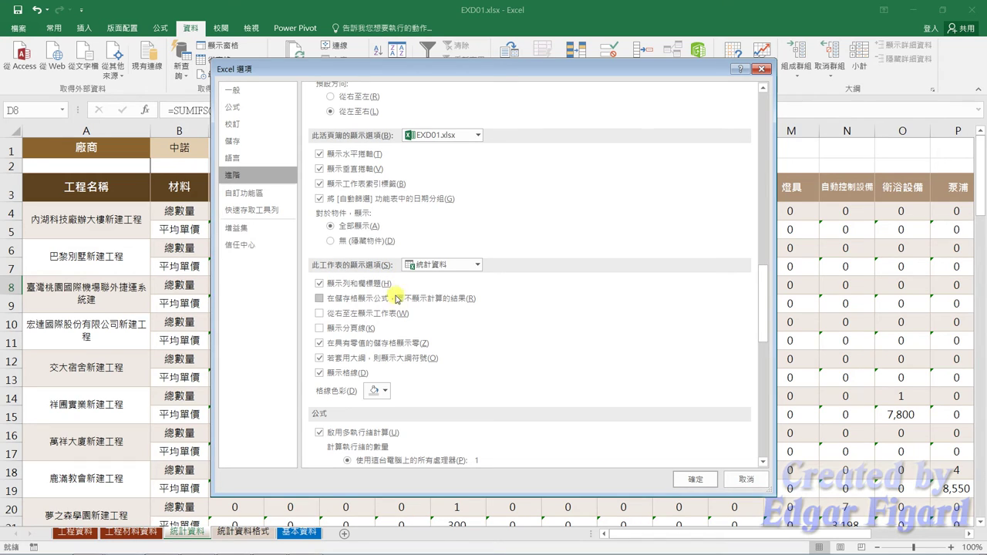
left_click(324, 343)
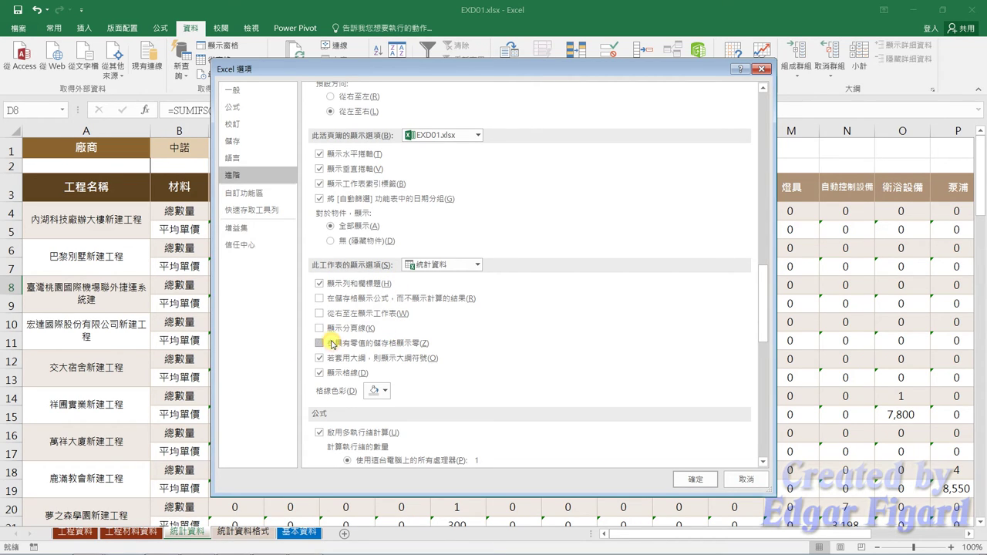
left_click(681, 479)
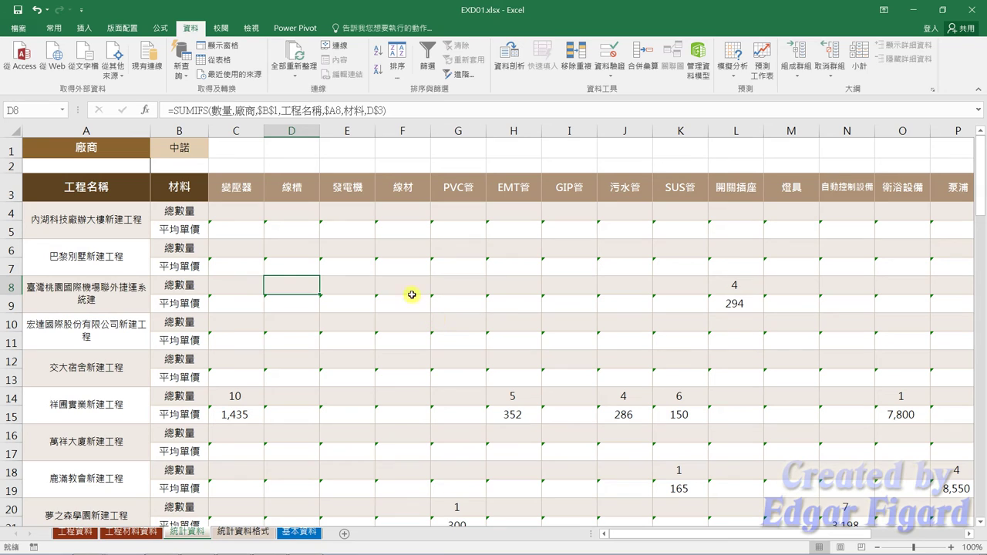
left_click(241, 216)
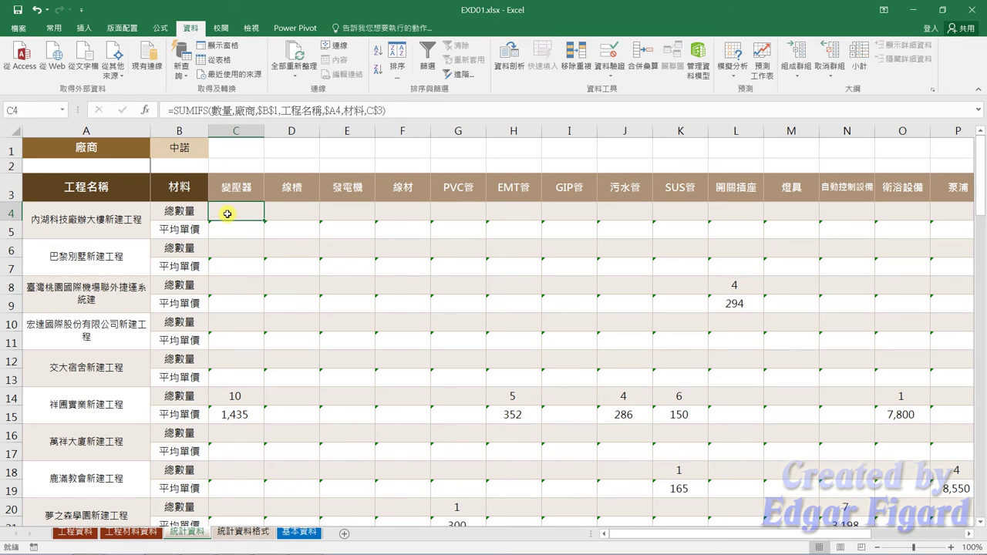
- Freeze panes at C4 so header rows and columns A–B stay fixed
left_click(241, 30)
left_click(406, 69)
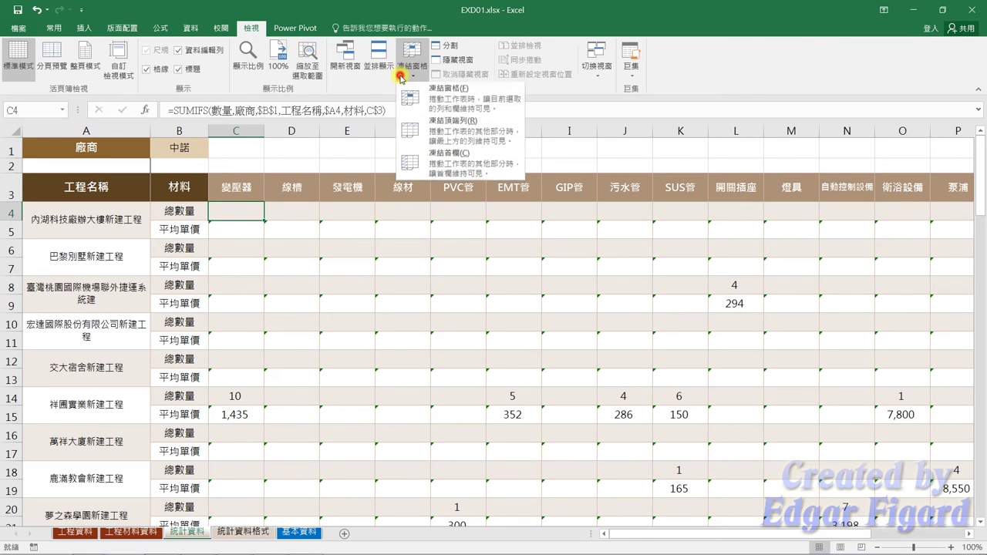
left_click(409, 99)
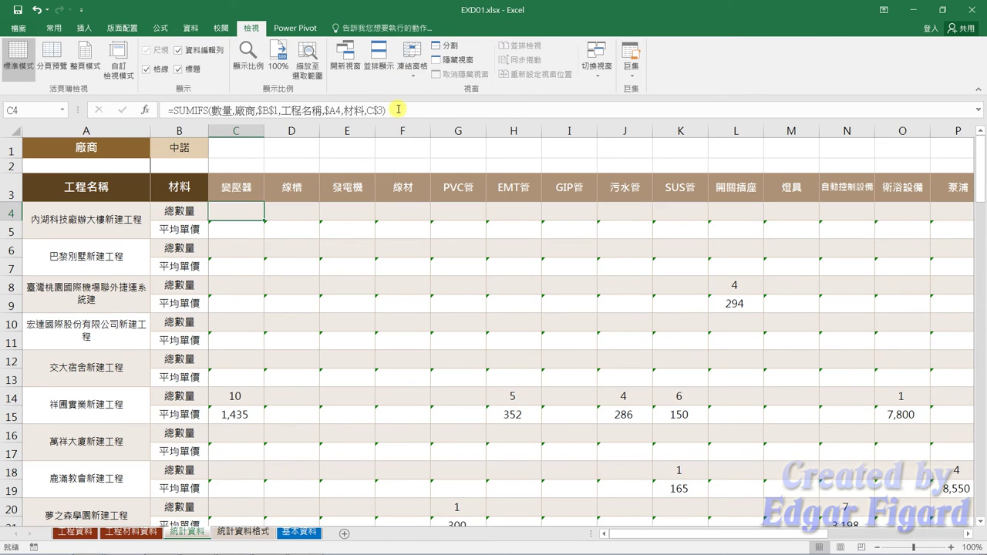
- Save the workbook as EXA01.xlsx in the EX01 folder
left_click(17, 28)
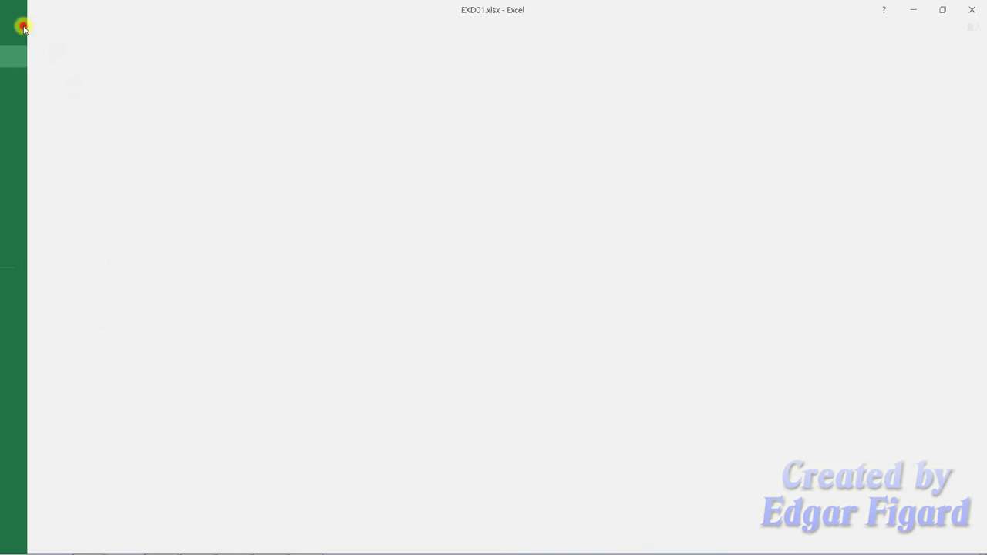
left_click(34, 142)
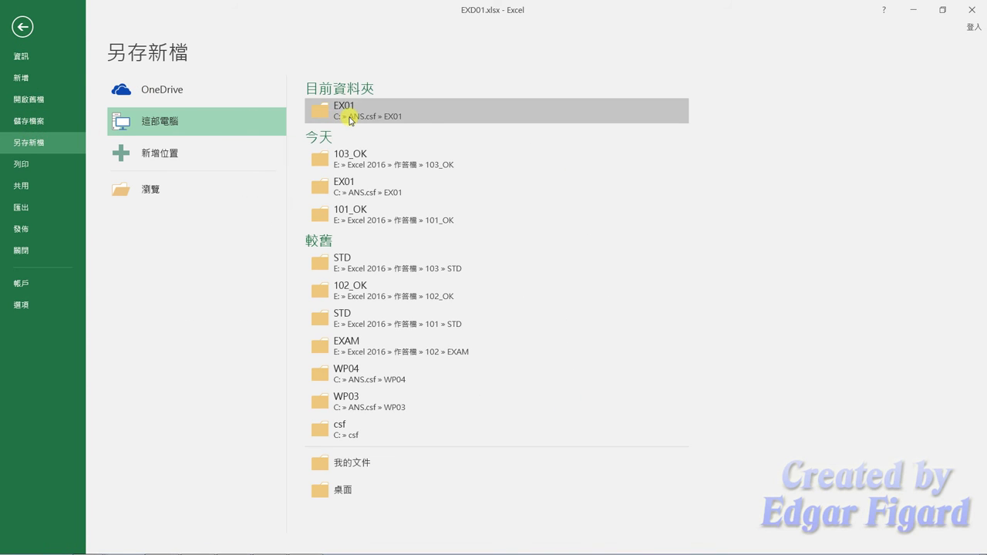
left_click(348, 118)
left_click(100, 220)
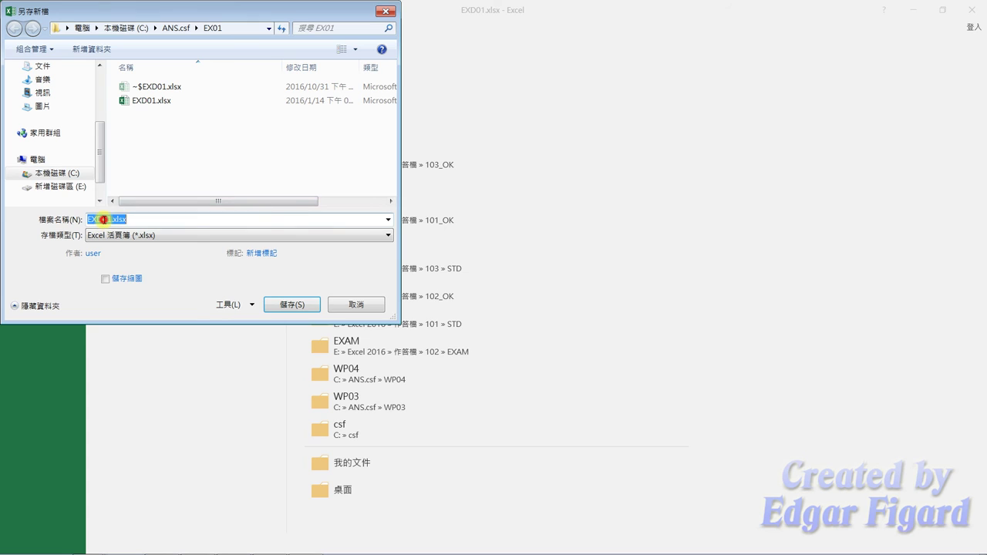
left_click_drag(96, 220, 115, 221)
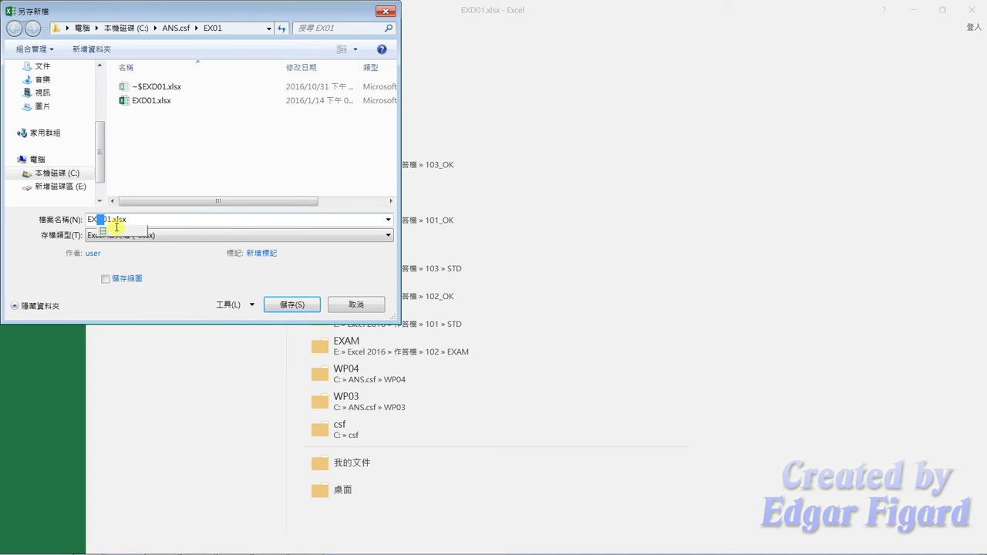
type("A01")
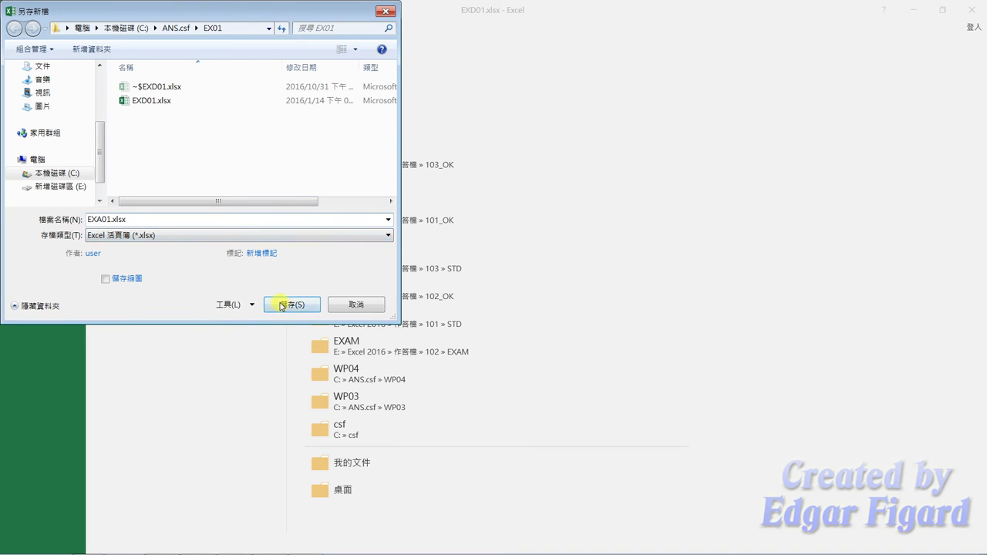
left_click(282, 303)
- Close Excel, grade Excel 2016 question 103 in 術科評分, and check the 10/10 Score.txt report
left_click(969, 9)
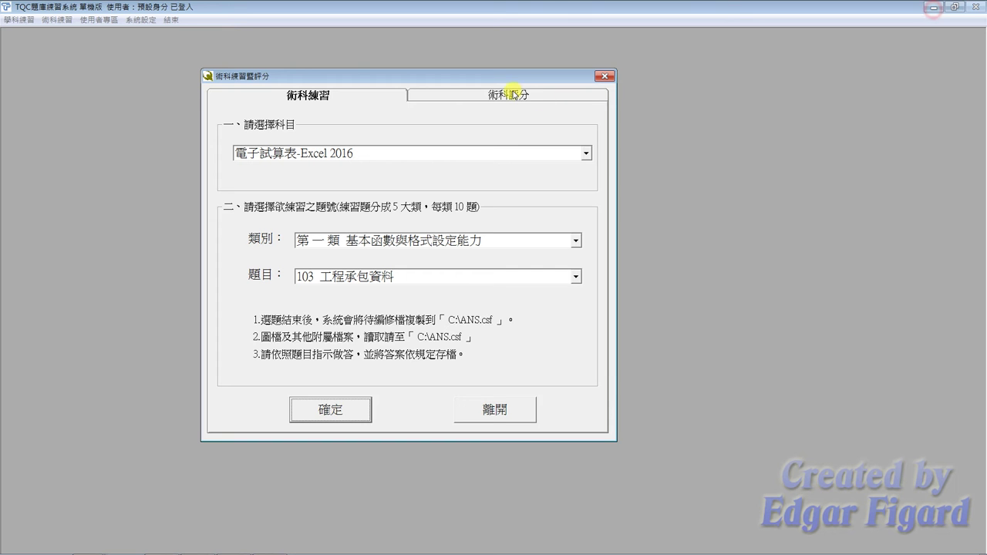
left_click(512, 93)
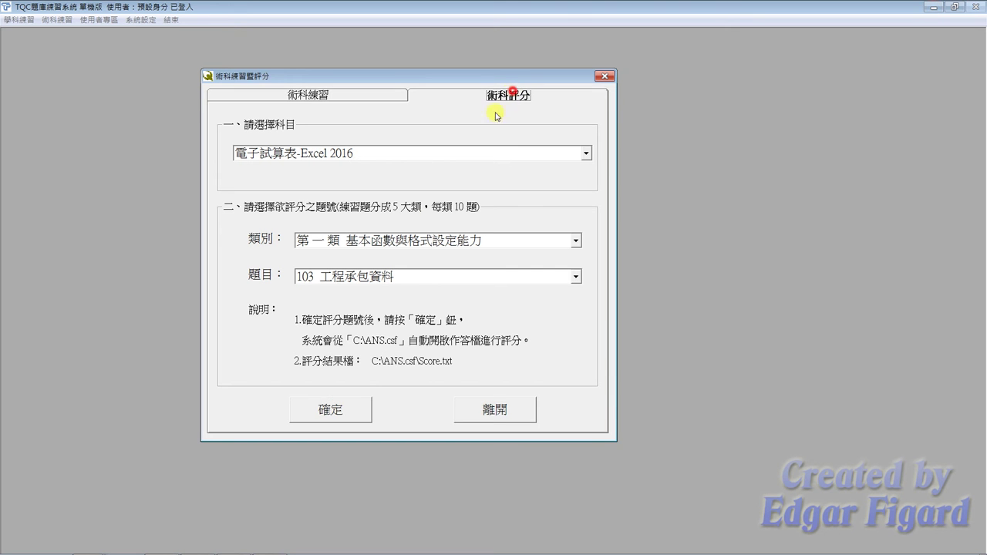
left_click(329, 410)
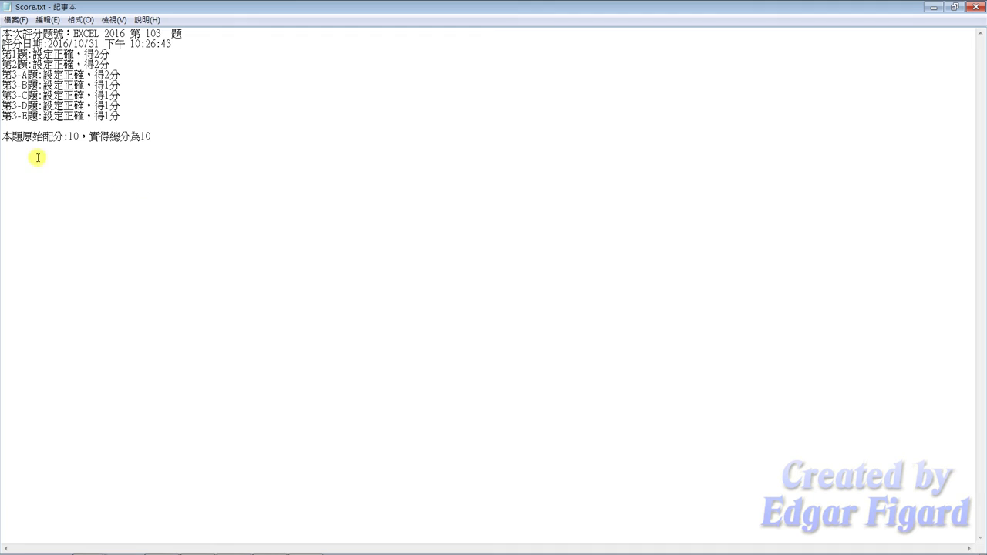
left_click_drag(6, 138, 155, 135)
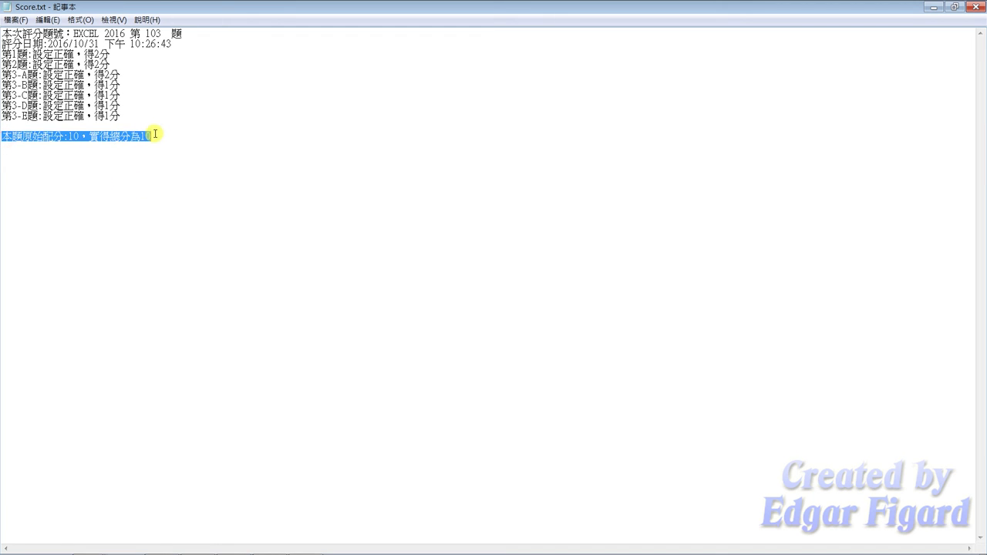